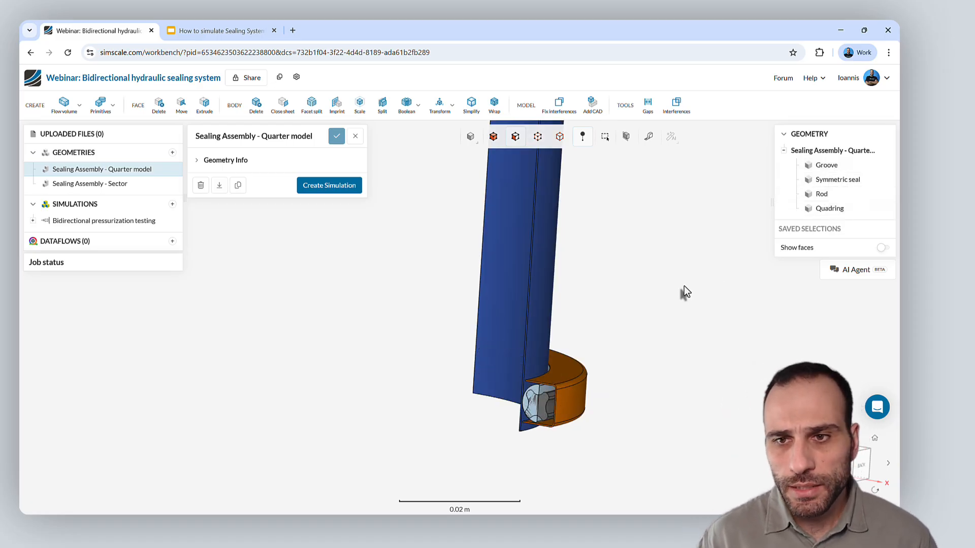
Inspect the quarter model of the sealing assembly and check the available options for importing a geometry
{"action": "left_click_drag", "start_coordinate": [681, 289], "coordinate": [635, 309]}
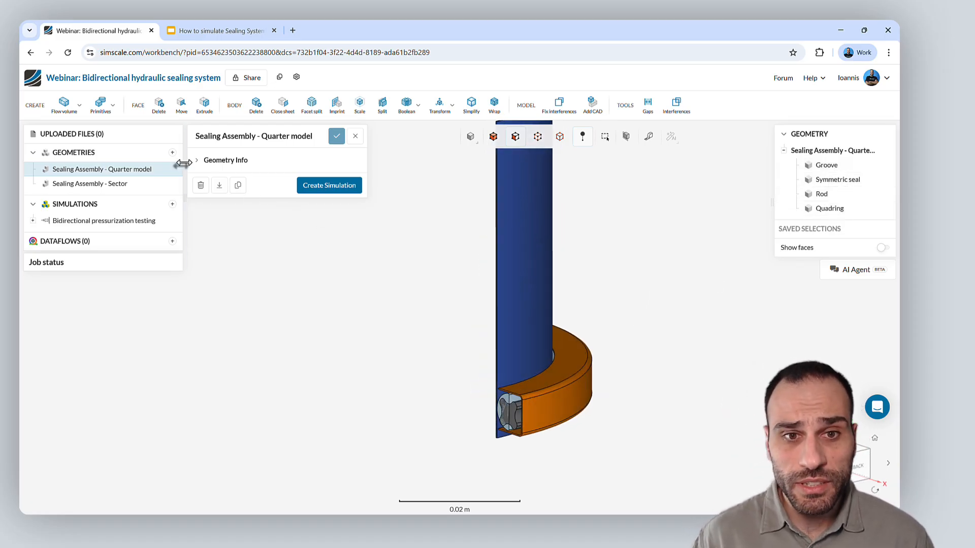
{"action": "left_click", "coordinate": [172, 153]}
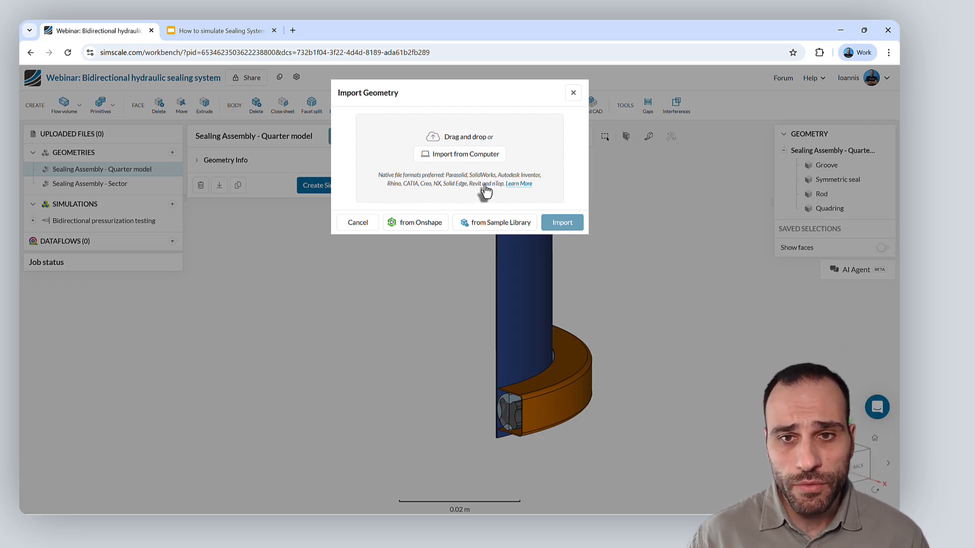
{"action": "left_click", "coordinate": [573, 94]}
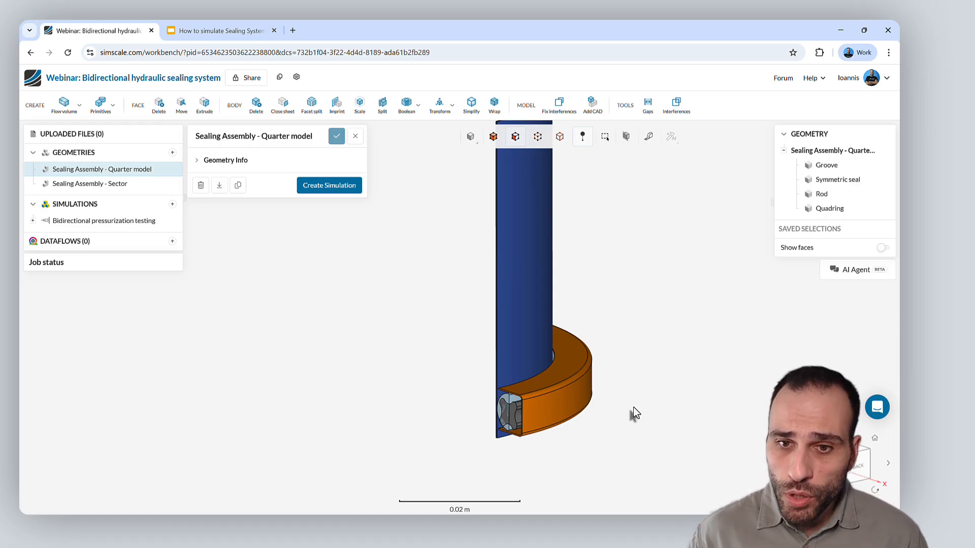
Open the Sealing Assembly - Sector geometry and measure the angle between the two planar side faces of the symmetric seal
{"action": "left_click", "coordinate": [130, 184]}
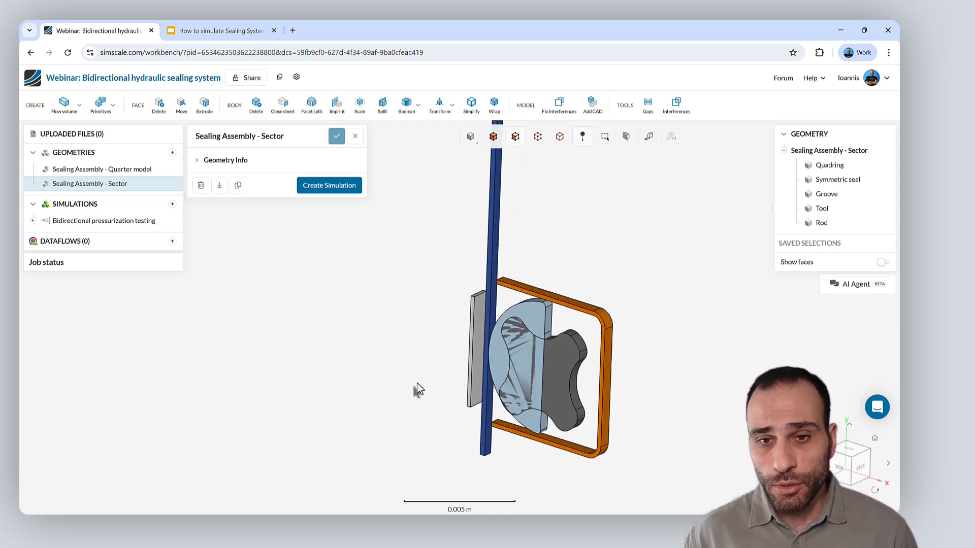
{"action": "scroll", "coordinate": [540, 311], "scroll_direction": "up", "scroll_amount": 5}
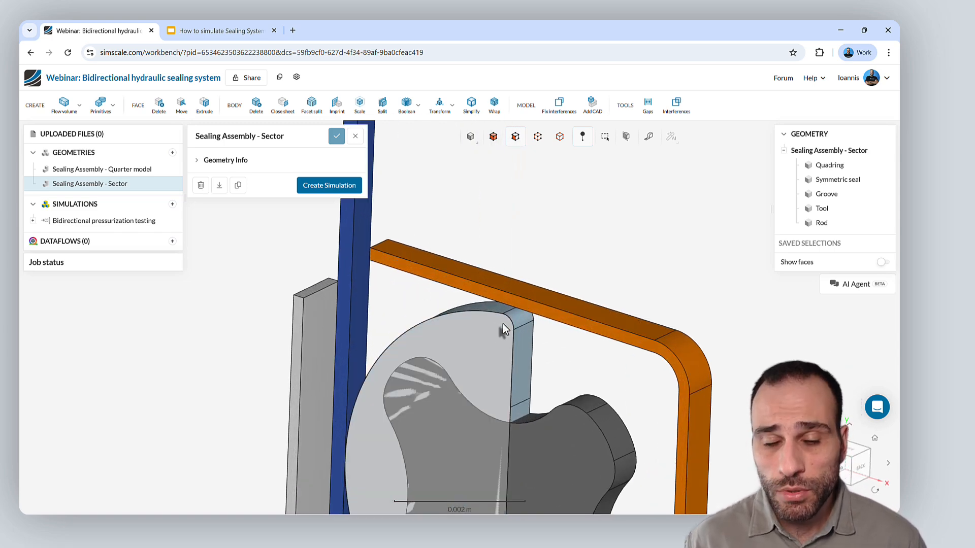
{"action": "left_click", "coordinate": [502, 324]}
{"action": "left_click_drag", "start_coordinate": [503, 324], "coordinate": [229, 388]}
{"action": "left_click", "coordinate": [528, 329]}
{"action": "left_click", "coordinate": [648, 137]}
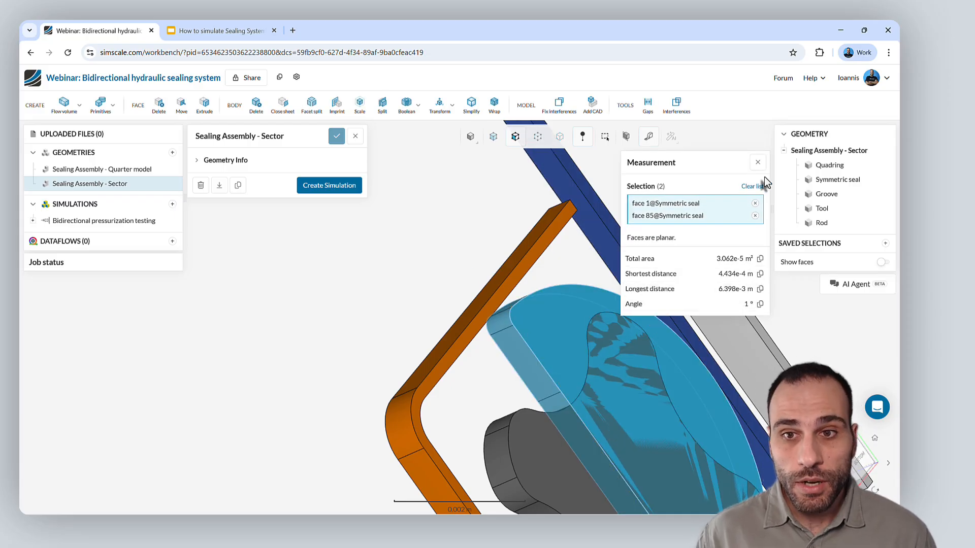
{"action": "left_click", "coordinate": [756, 162]}
Inspect the sector assembly from the front and highlight its Tool body
{"action": "left_click_drag", "start_coordinate": [509, 189], "coordinate": [673, 222]}
{"action": "scroll", "coordinate": [672, 222], "scroll_direction": "down", "scroll_amount": 5}
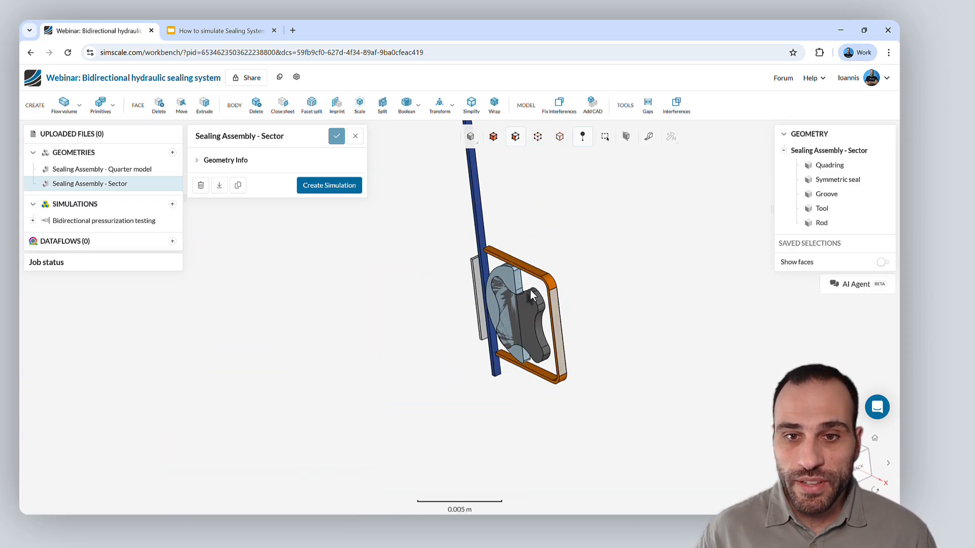
{"action": "scroll", "coordinate": [530, 274], "scroll_direction": "up", "scroll_amount": 3}
{"action": "left_click_drag", "start_coordinate": [453, 220], "coordinate": [512, 223]}
{"action": "left_click", "coordinate": [821, 208]}
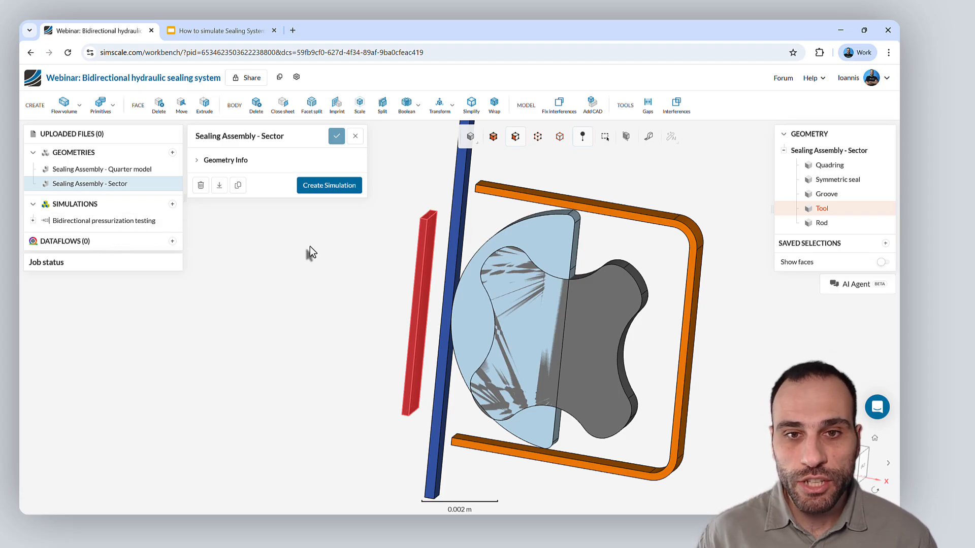
Check the Nonlinear Mechanical (Marc) analysis type for a new simulation, and expand the existing Bidirectional pressurization testing simulation in a wider tree
{"action": "left_click", "coordinate": [355, 188]}
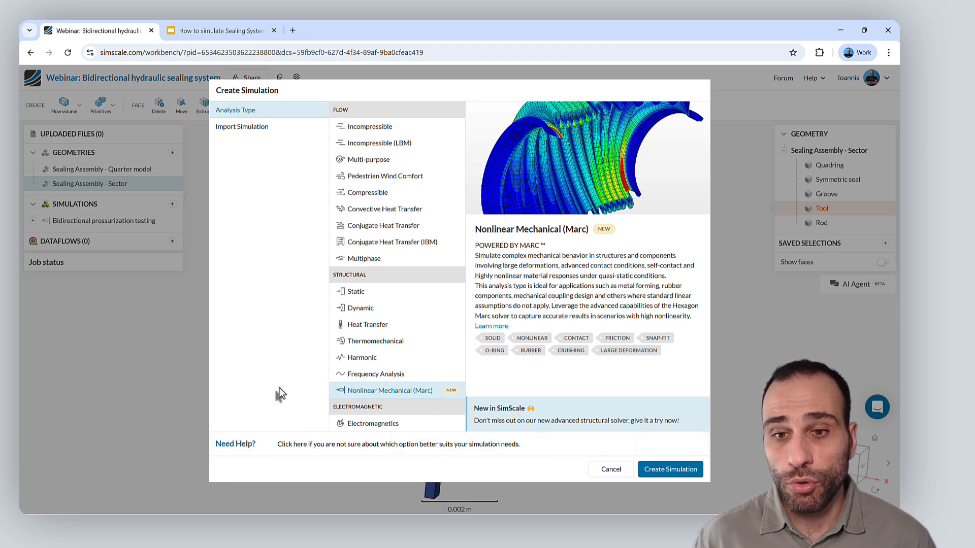
{"action": "left_click", "coordinate": [616, 467]}
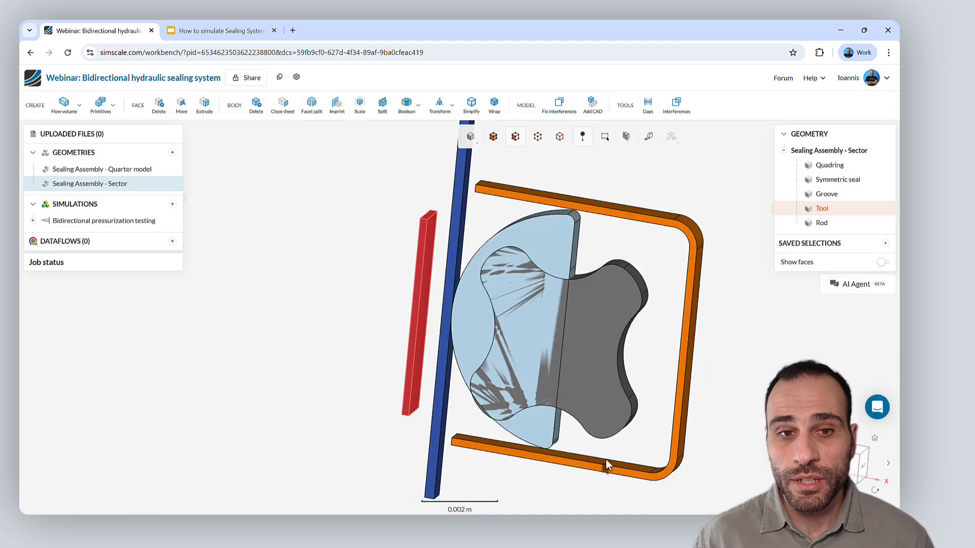
{"action": "left_click", "coordinate": [127, 222]}
{"action": "left_click_drag", "start_coordinate": [184, 192], "coordinate": [254, 192]}
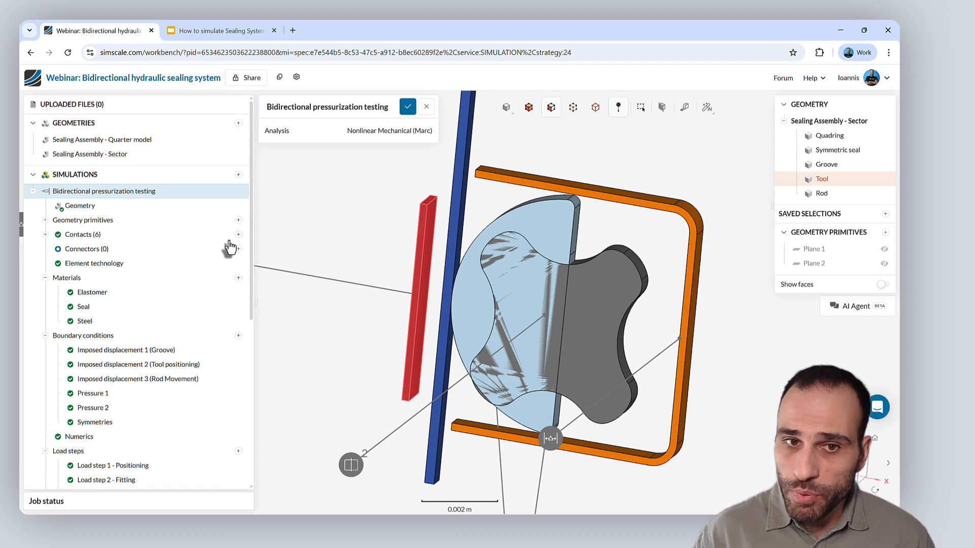
Expand the simulation's contacts and review the Touching 1 contact, including its available connection types
{"action": "scroll", "coordinate": [229, 244], "scroll_direction": "down", "scroll_amount": 2}
{"action": "scroll", "coordinate": [228, 237], "scroll_direction": "up", "scroll_amount": 1}
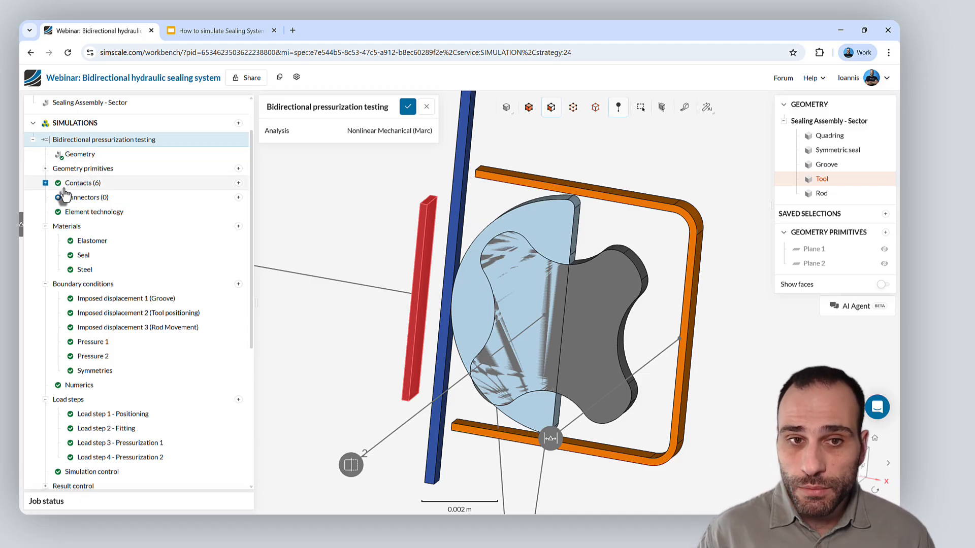
{"action": "left_click", "coordinate": [45, 183]}
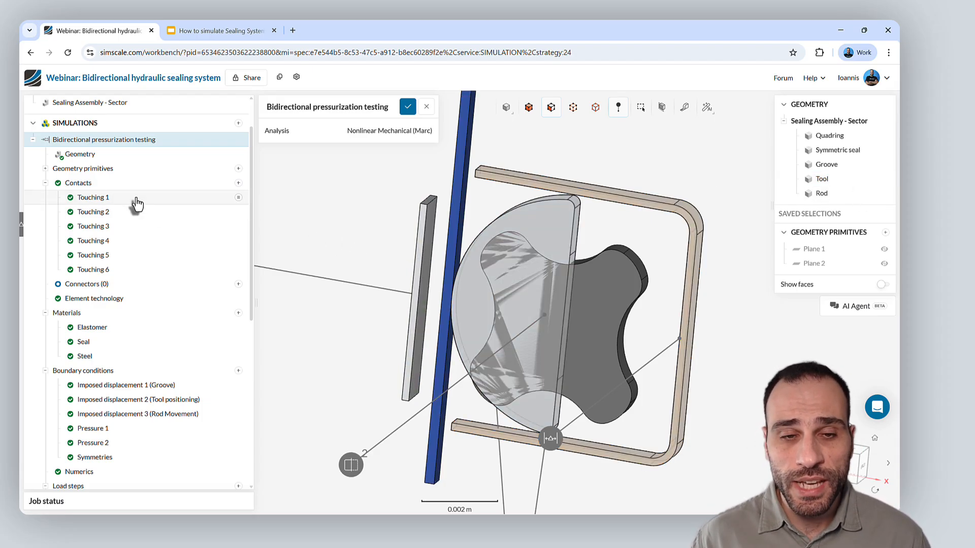
{"action": "left_click", "coordinate": [133, 201]}
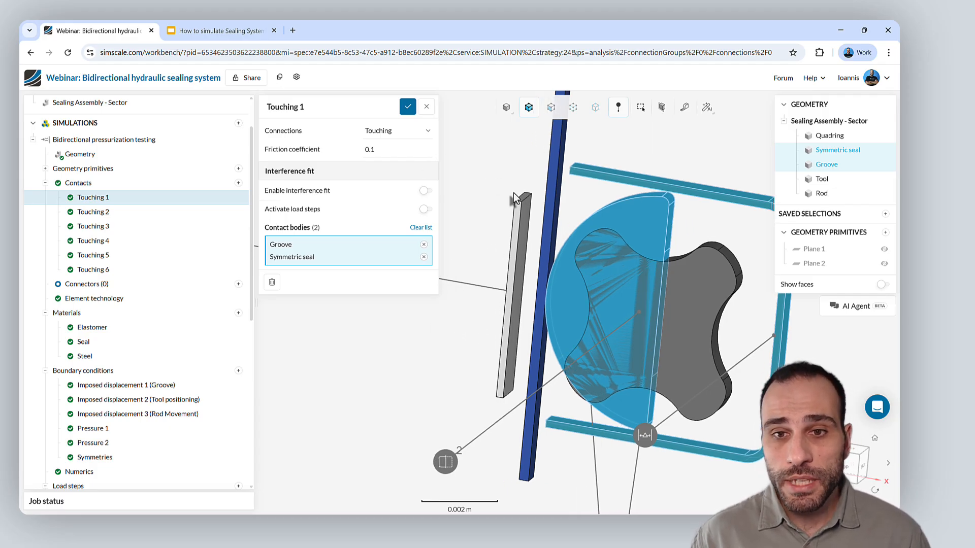
{"action": "left_click", "coordinate": [418, 133]}
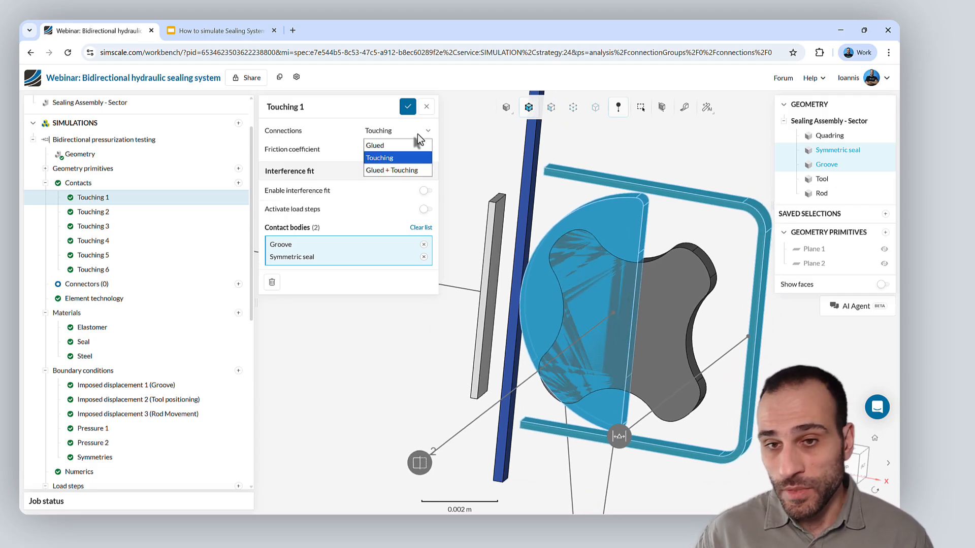
{"action": "left_click", "coordinate": [418, 135]}
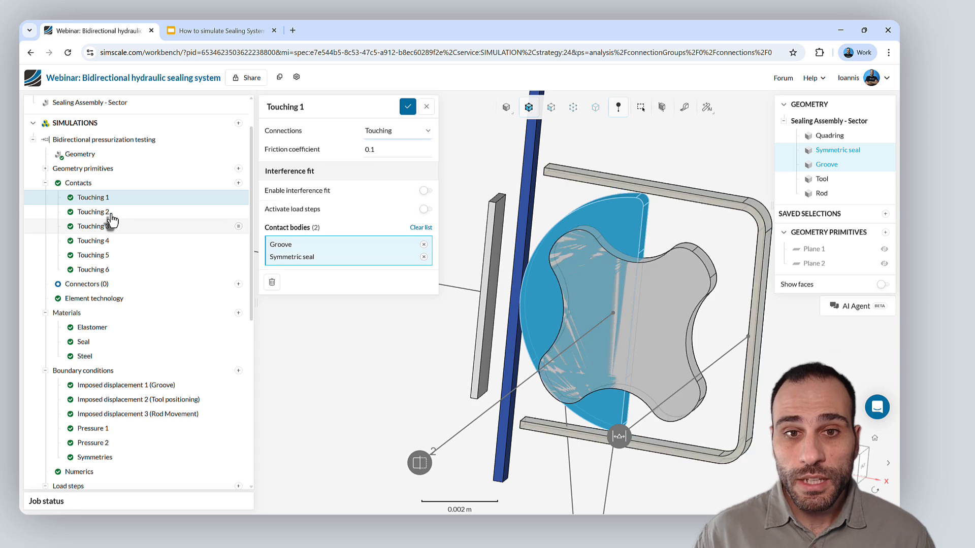
Review the settings and assigned bodies of contacts Touching 2 through Touching 6
{"action": "left_click", "coordinate": [109, 213]}
{"action": "left_click", "coordinate": [127, 227]}
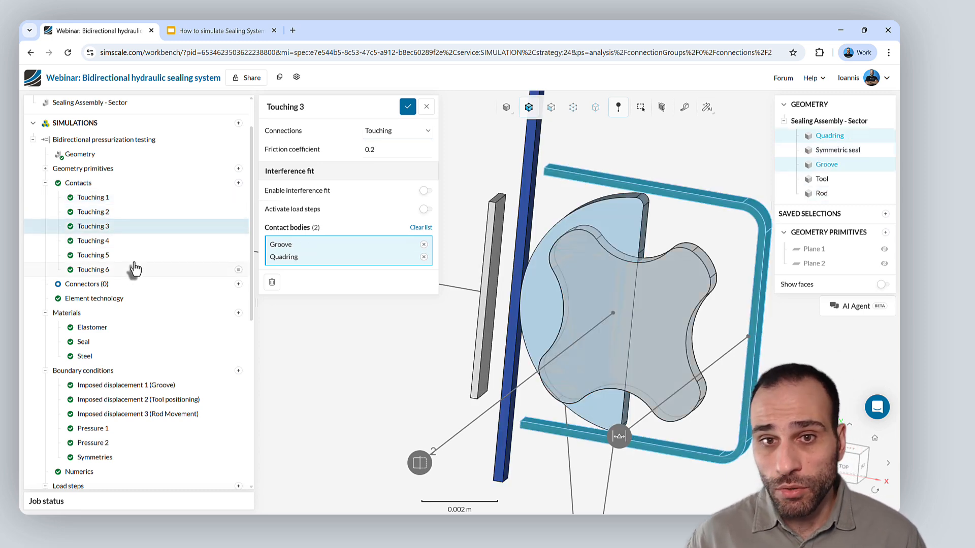
{"action": "left_click", "coordinate": [129, 243]}
{"action": "left_click", "coordinate": [129, 256]}
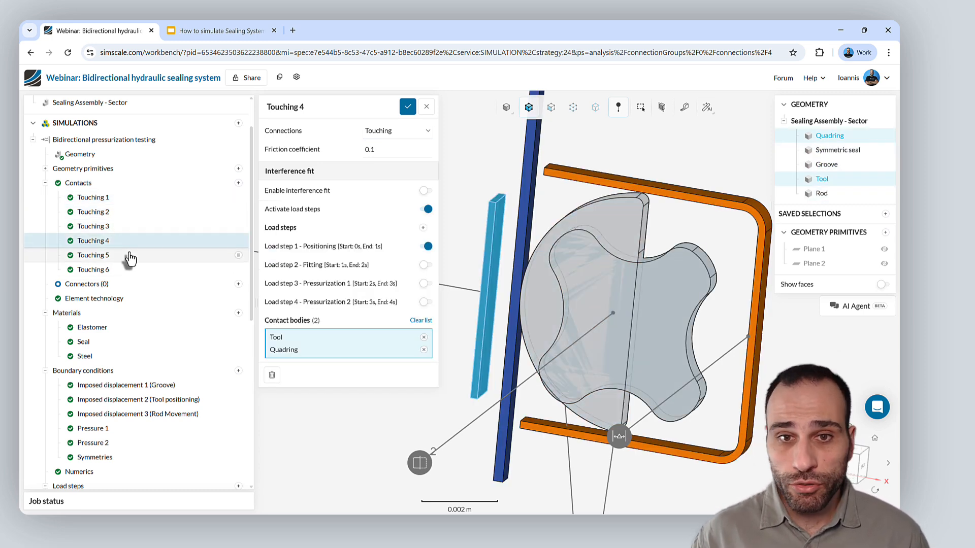
{"action": "left_click", "coordinate": [118, 272]}
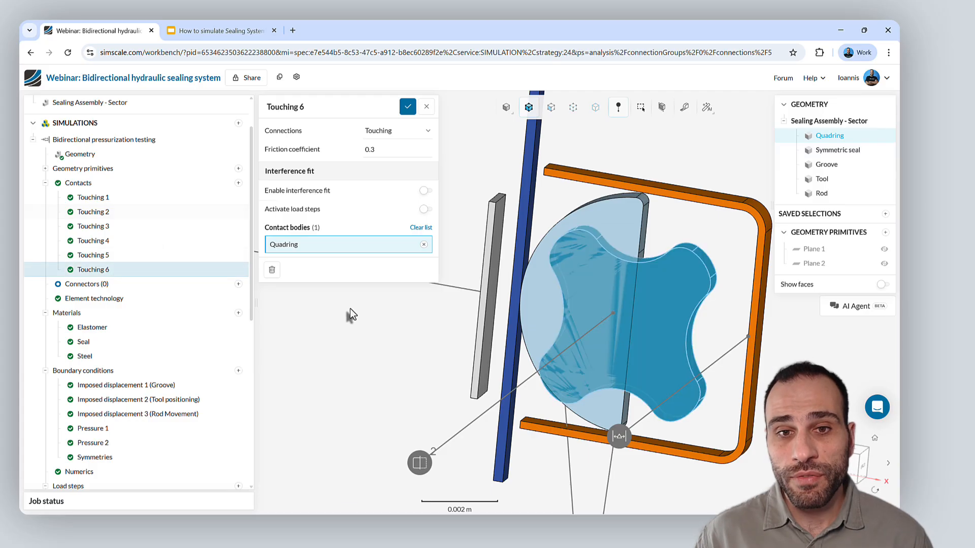
{"action": "left_click", "coordinate": [426, 107]}
Review the Elastomer material assigned to the quadring, including the available hyperelastic models
{"action": "scroll", "coordinate": [363, 218], "scroll_direction": "up", "scroll_amount": 2}
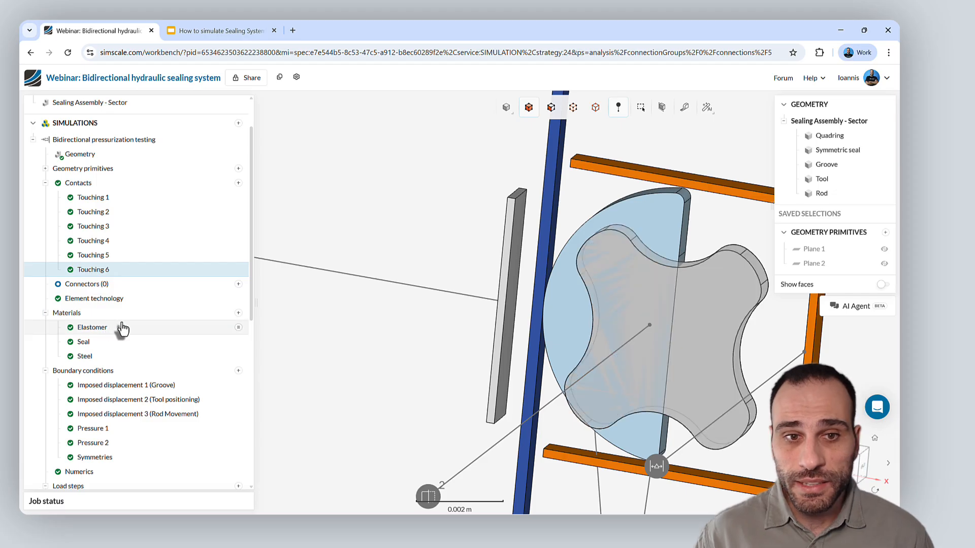
{"action": "right_click_drag", "start_coordinate": [413, 324], "coordinate": [386, 321]}
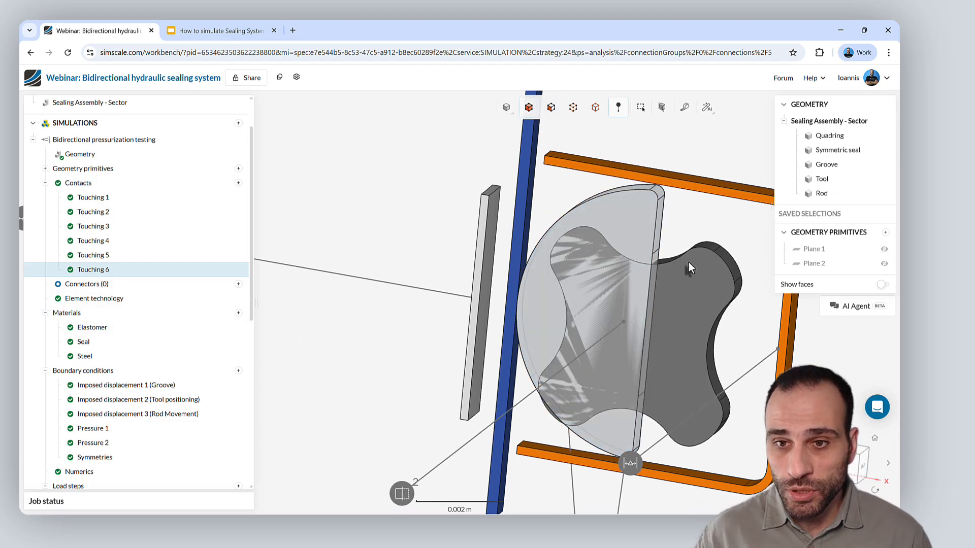
{"action": "left_click", "coordinate": [86, 328]}
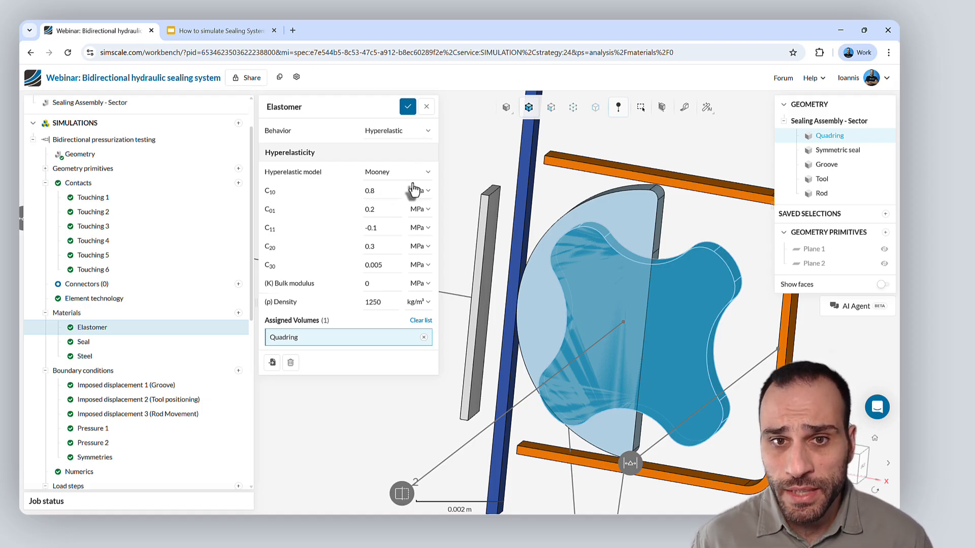
{"action": "left_click", "coordinate": [419, 172]}
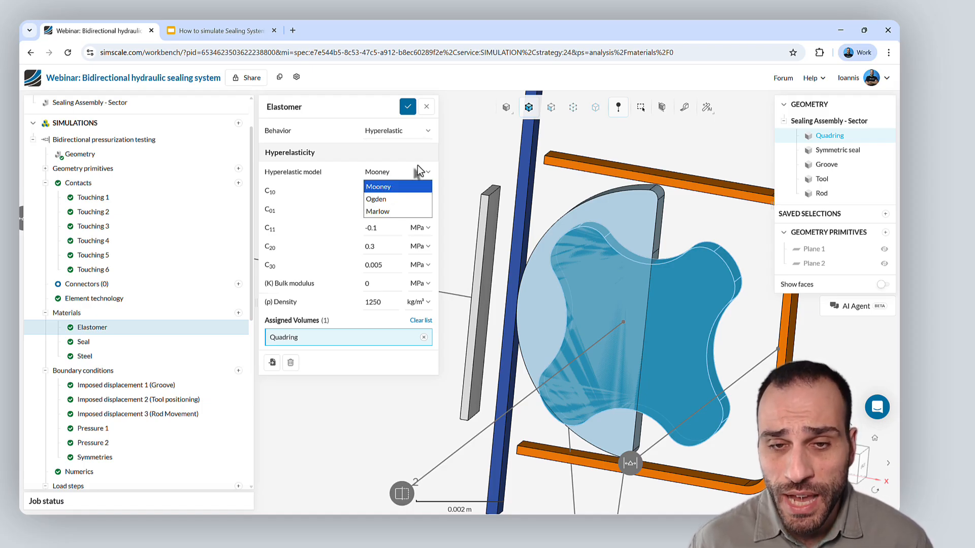
{"action": "left_click", "coordinate": [340, 178]}
{"action": "left_click", "coordinate": [407, 108]}
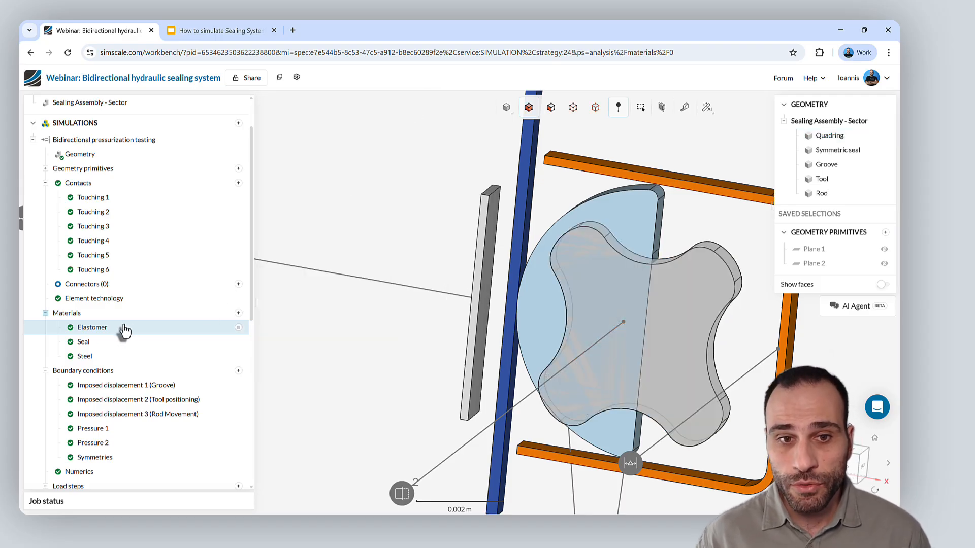
Review the Seal material with its plasticity model options, and the Steel material with its assigned volumes
{"action": "left_click", "coordinate": [107, 342]}
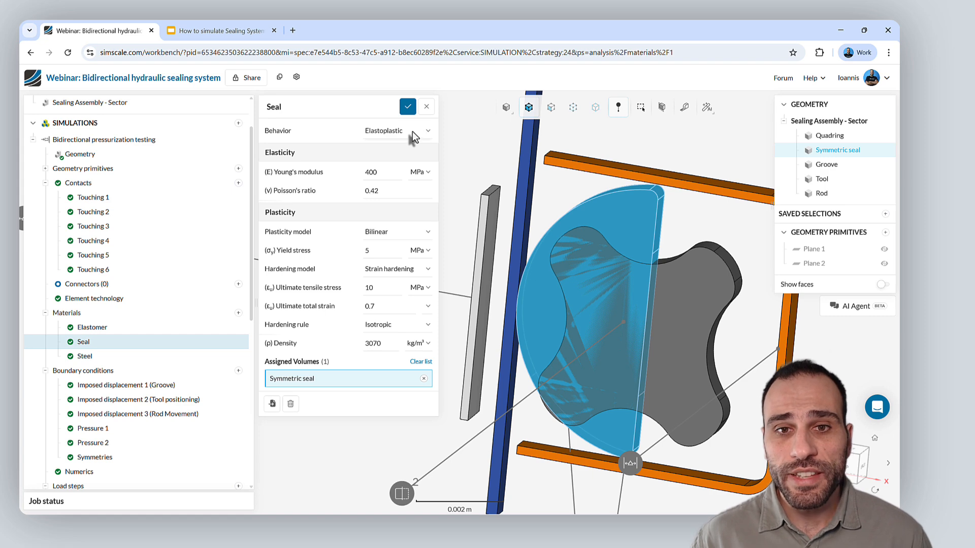
{"action": "mouse_move", "coordinate": [323, 182]}
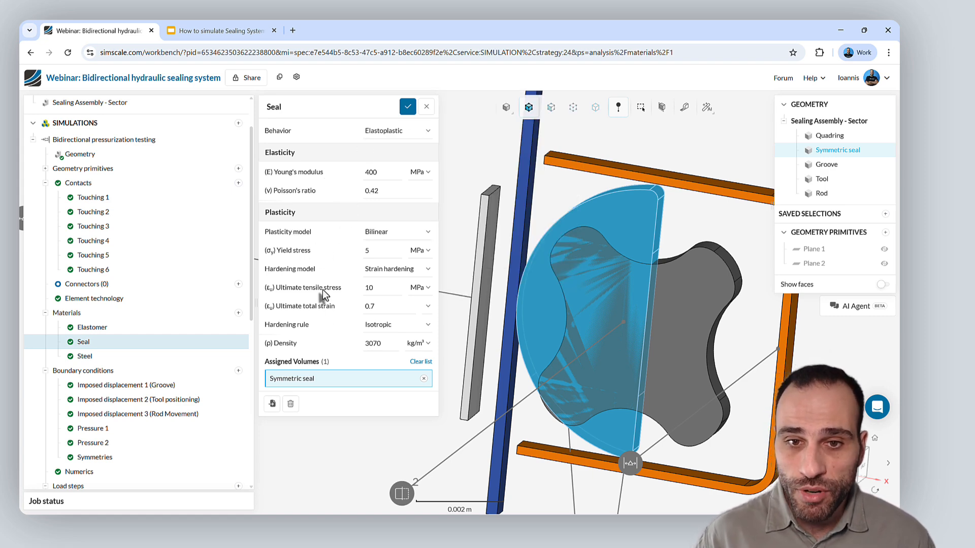
{"action": "left_click", "coordinate": [421, 235]}
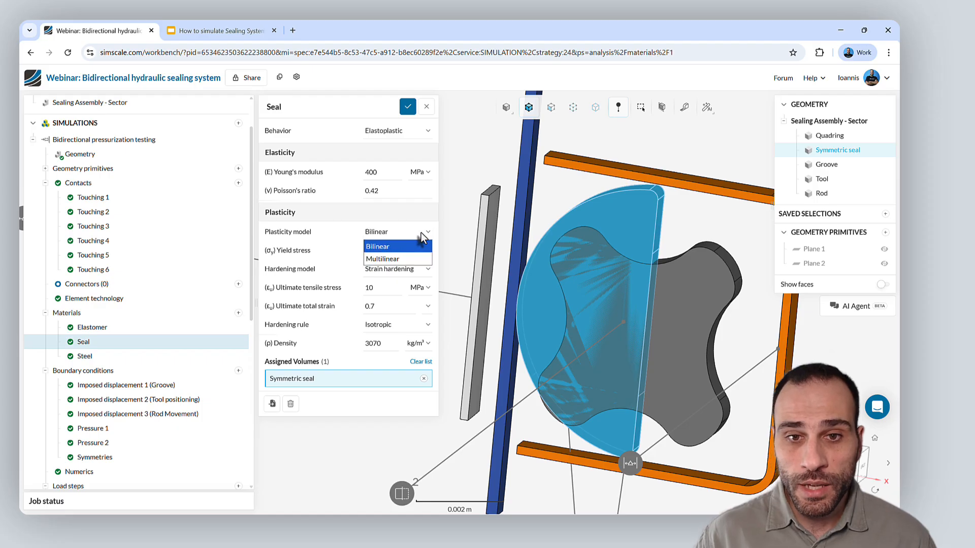
{"action": "left_click", "coordinate": [416, 232]}
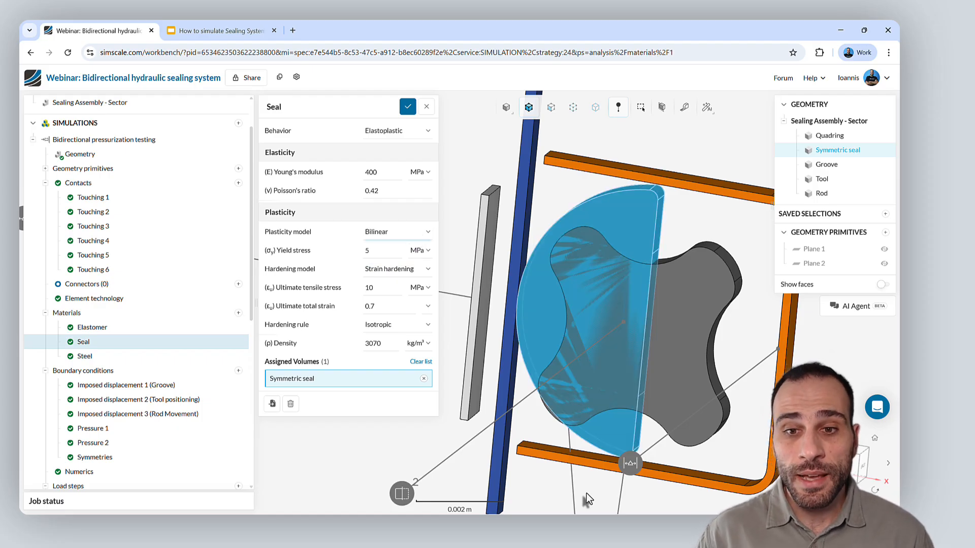
{"action": "right_click_drag", "start_coordinate": [573, 481], "coordinate": [581, 434]}
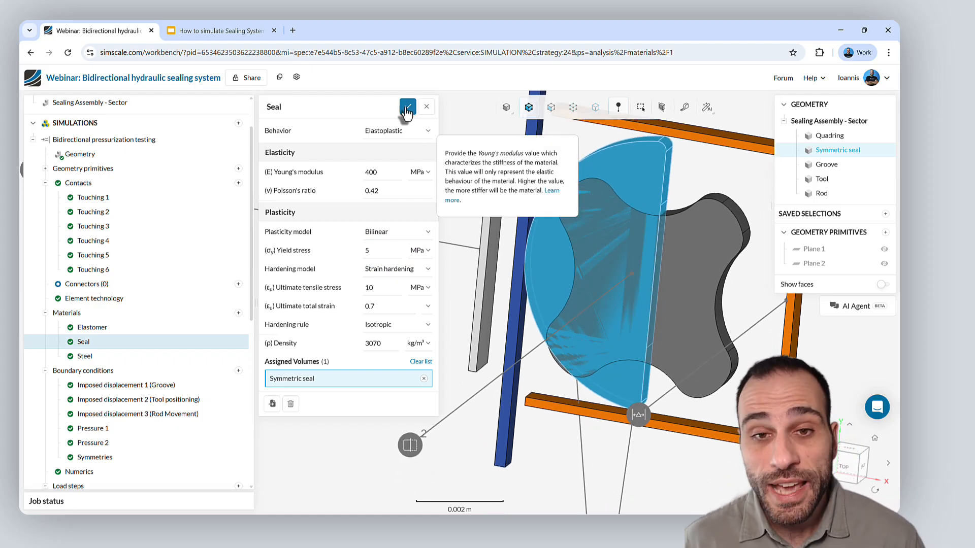
{"action": "left_click", "coordinate": [407, 106]}
{"action": "left_click", "coordinate": [84, 356]}
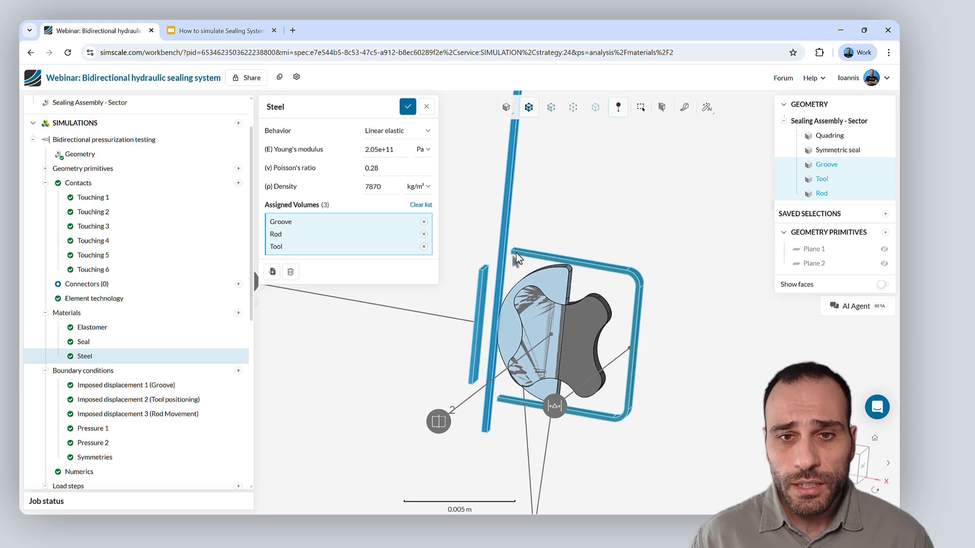
{"action": "left_click", "coordinate": [407, 106]}
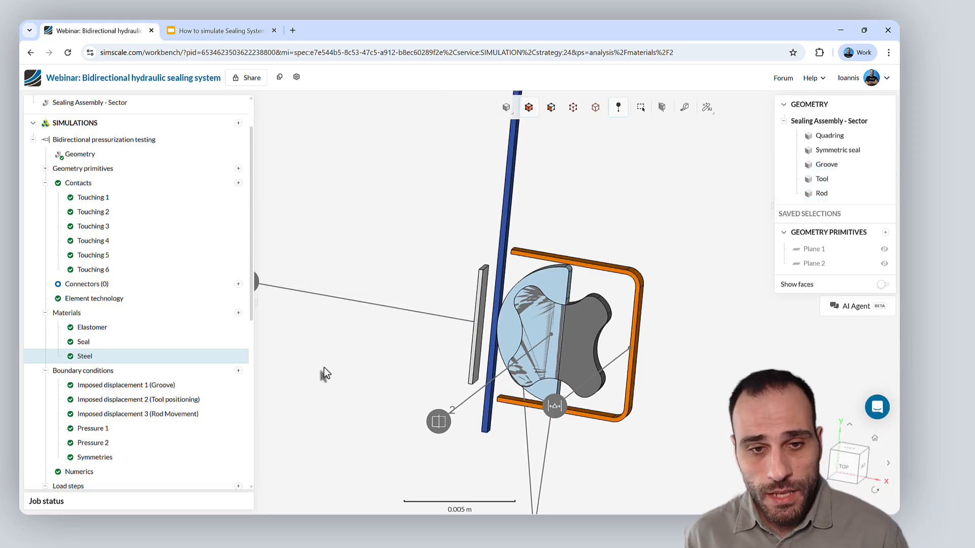
Review the boundary condition Imposed displacement 1 (Groove)
{"action": "scroll", "coordinate": [207, 392], "scroll_direction": "down", "scroll_amount": 3}
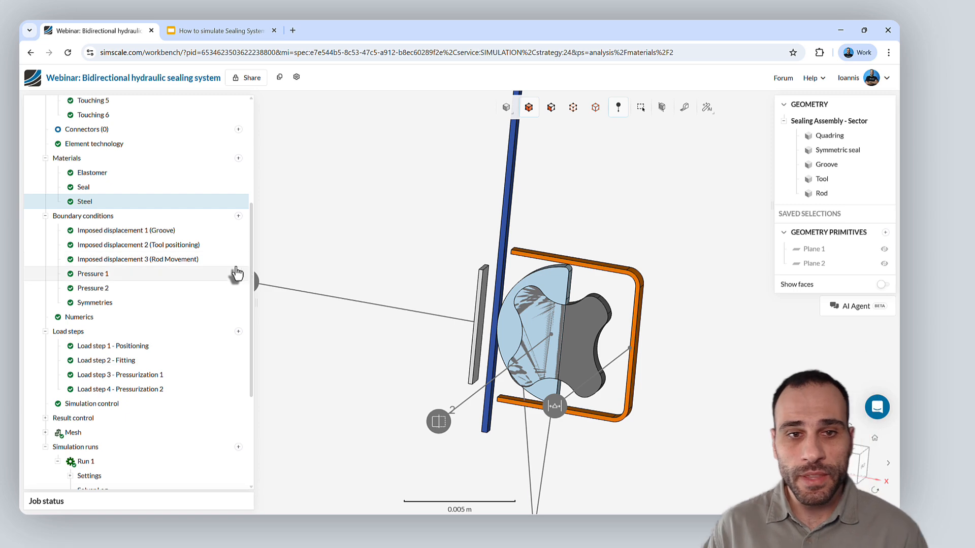
{"action": "left_click", "coordinate": [153, 231]}
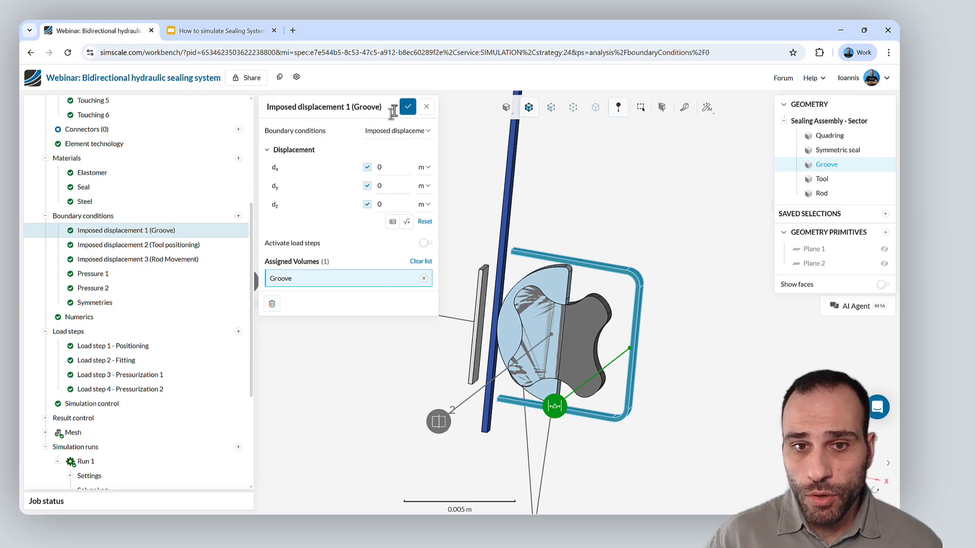
{"action": "left_click", "coordinate": [408, 107]}
Review the displacement table and its plotted d<x> curve for Imposed displacement 2 (Tool positioning)
{"action": "left_click", "coordinate": [157, 245]}
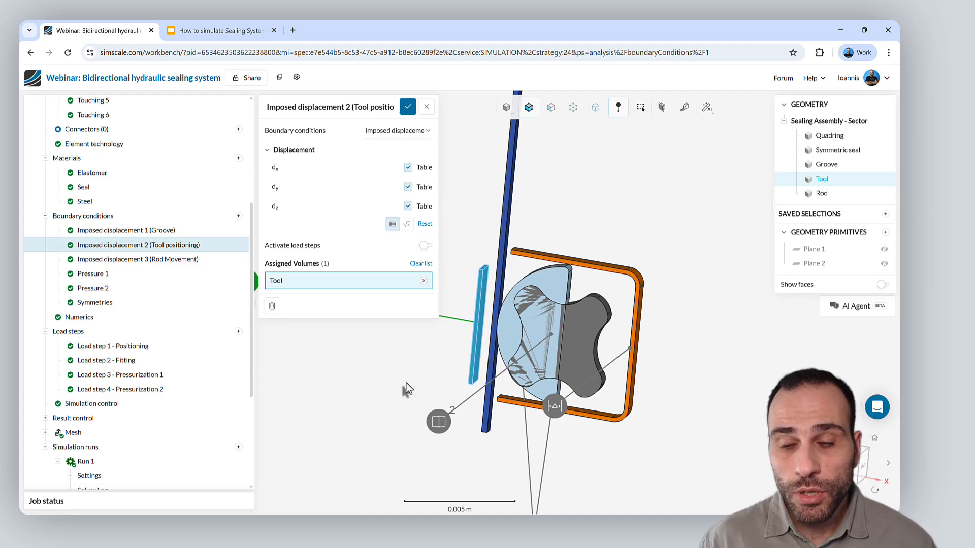
{"action": "left_click", "coordinate": [392, 225]}
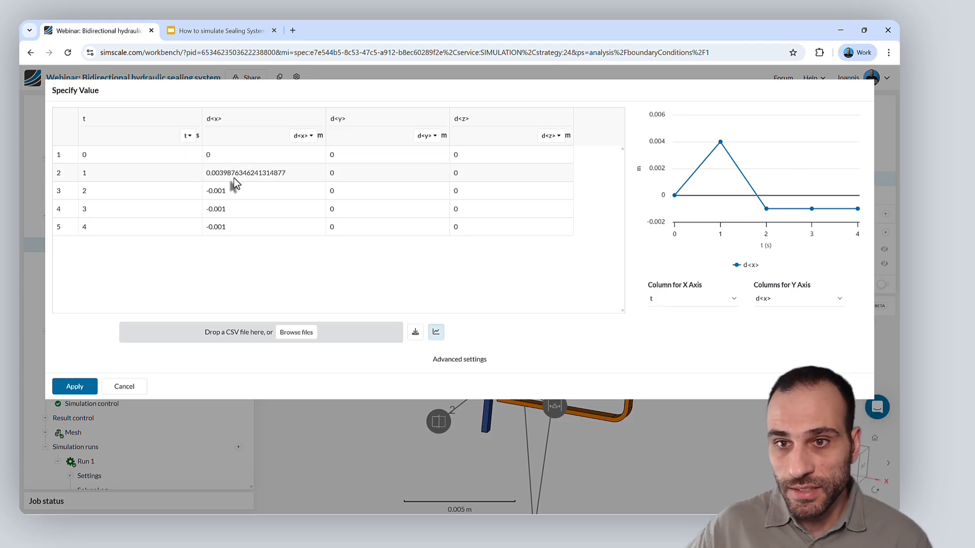
{"action": "mouse_move", "coordinate": [721, 144]}
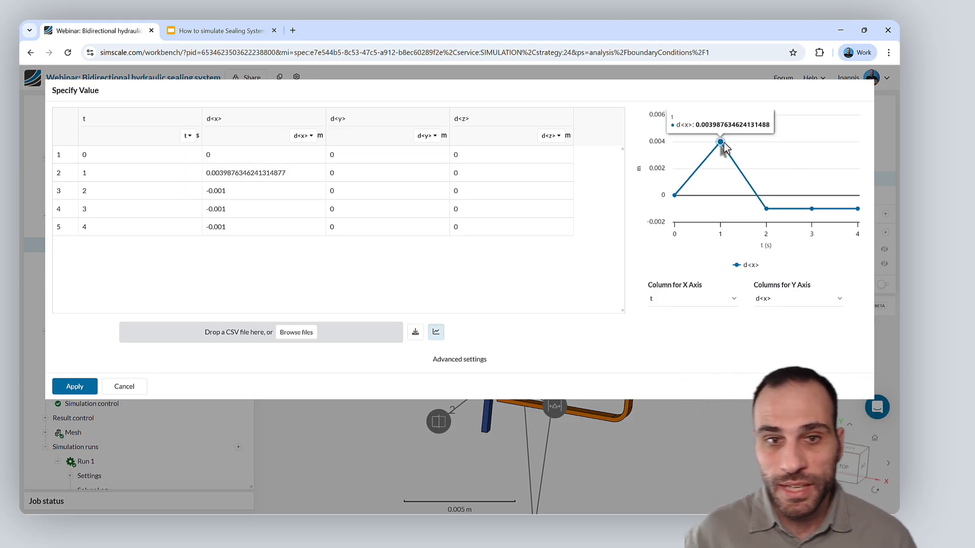
{"action": "mouse_move", "coordinate": [764, 209]}
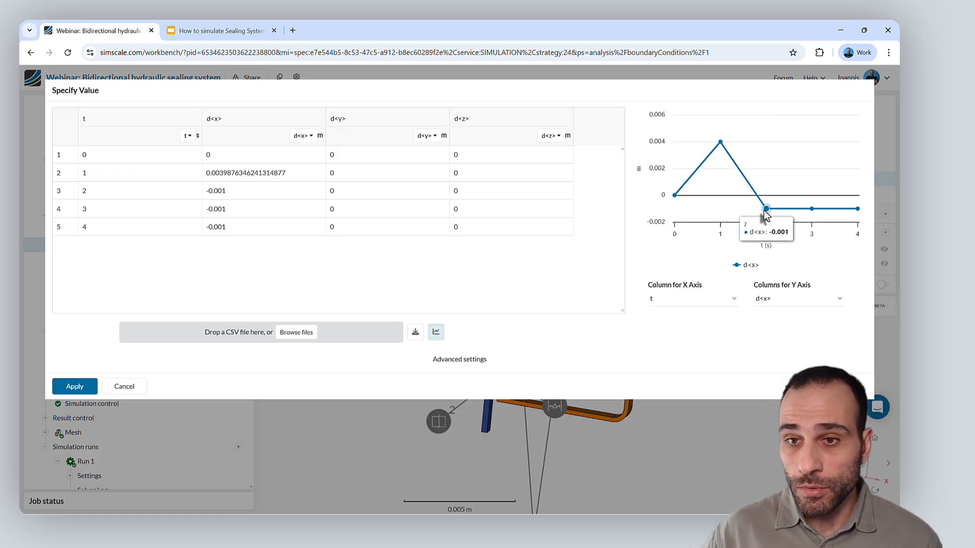
{"action": "left_click", "coordinate": [137, 389]}
Review the displacement table of Imposed displacement 3 (Rod Movement), plotting d<y> over time, without applying changes
{"action": "left_click", "coordinate": [138, 259]}
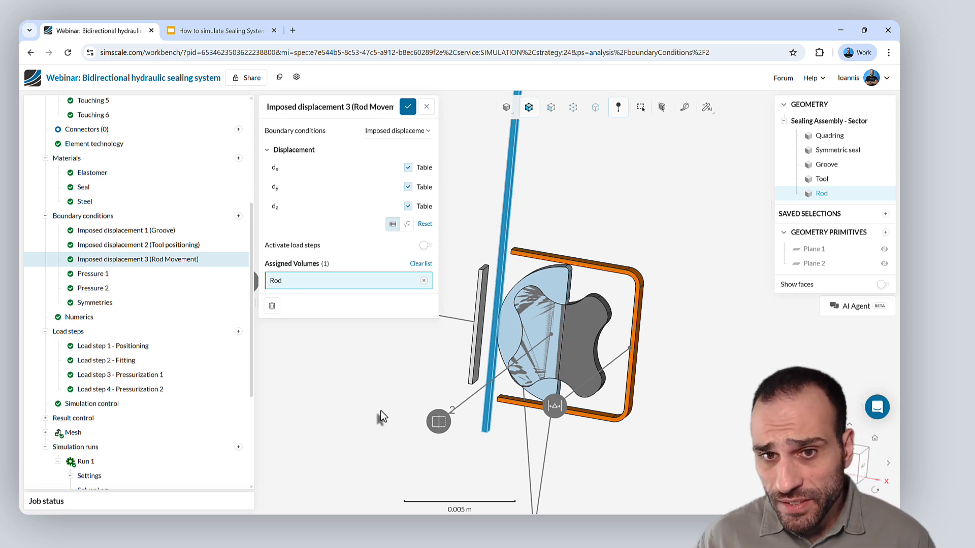
{"action": "left_click", "coordinate": [393, 224]}
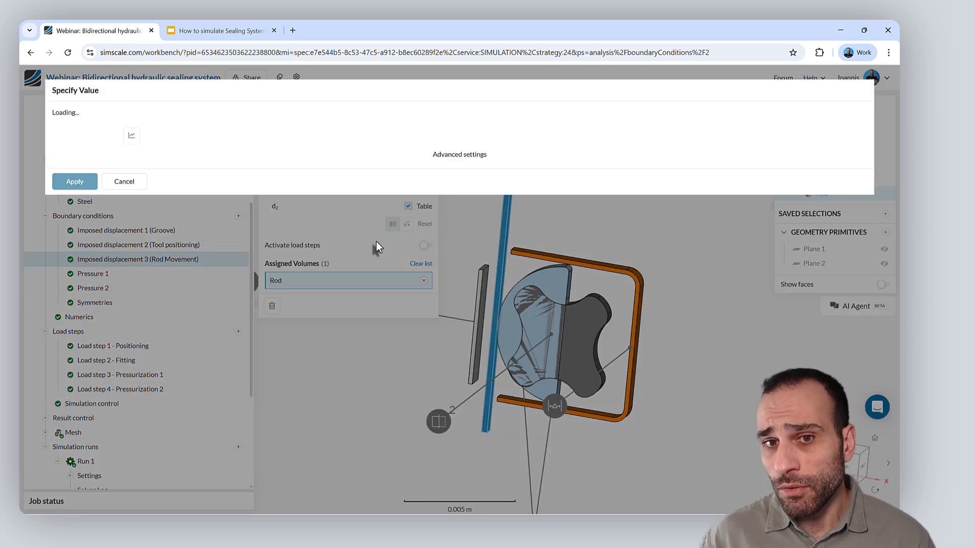
{"action": "left_click", "coordinate": [795, 304]}
{"action": "left_click", "coordinate": [773, 343]}
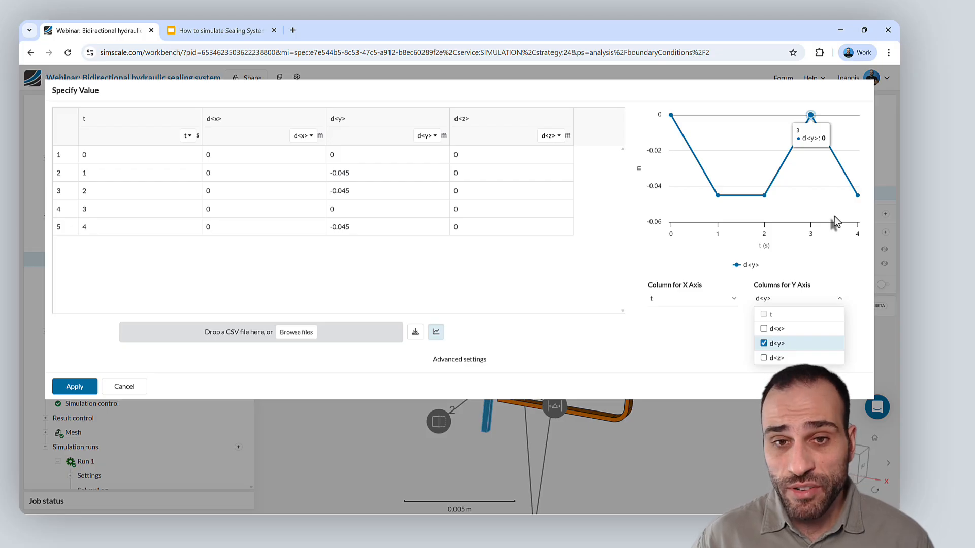
{"action": "left_click", "coordinate": [125, 388]}
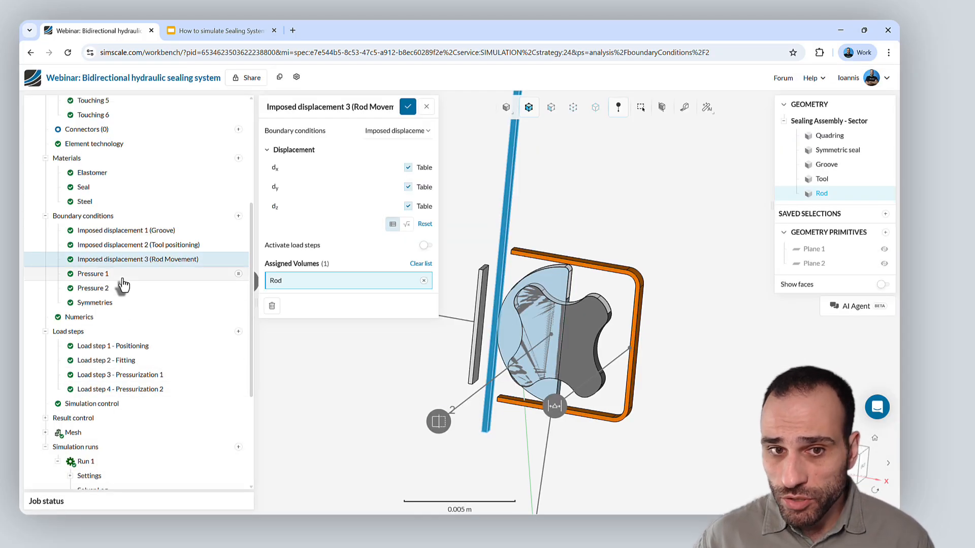
Review the Pressure 1 boundary condition, examining its assigned faces, pressure table and plotted pressure curve
{"action": "left_click", "coordinate": [123, 279]}
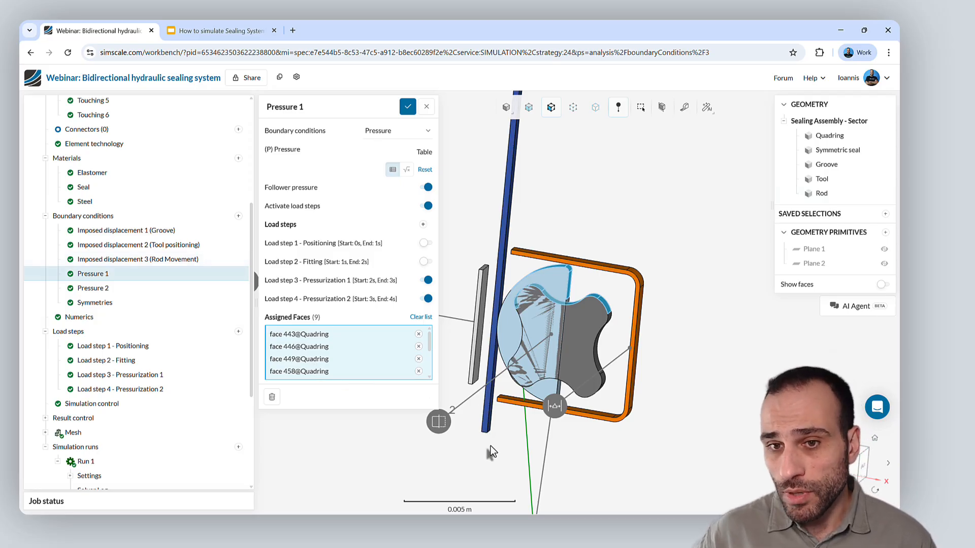
{"action": "scroll", "coordinate": [502, 307], "scroll_direction": "up", "scroll_amount": 5}
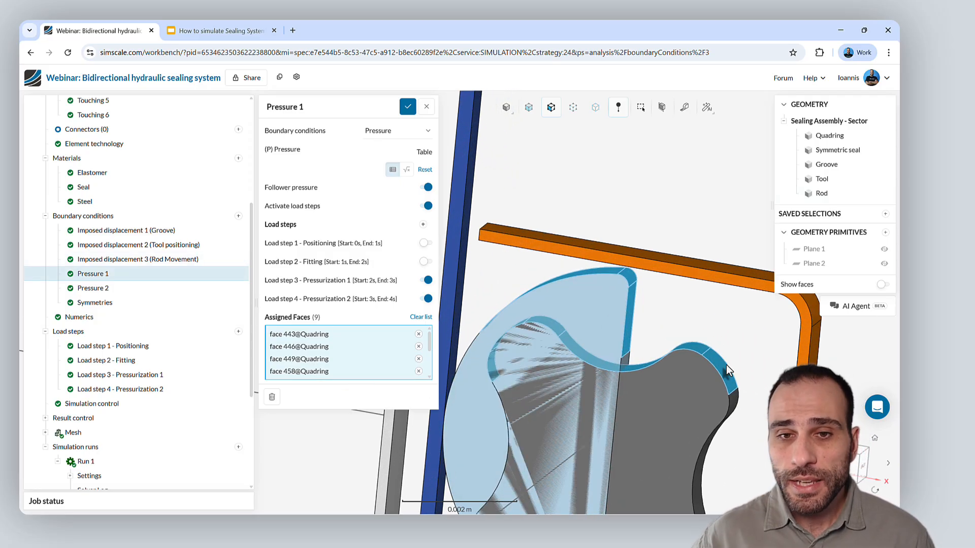
{"action": "left_click_drag", "start_coordinate": [503, 307], "coordinate": [592, 206]}
{"action": "left_click", "coordinate": [393, 171]}
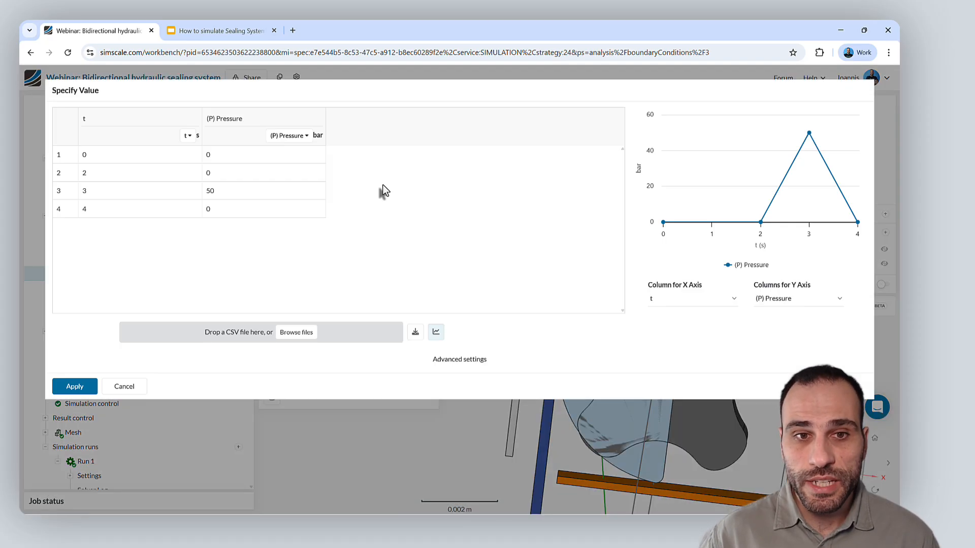
{"action": "left_click", "coordinate": [239, 195]}
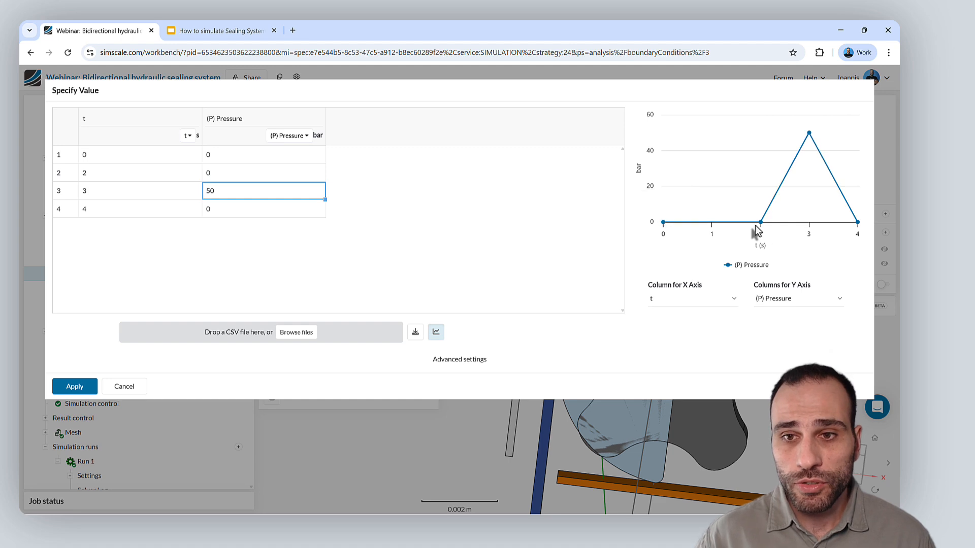
{"action": "mouse_move", "coordinate": [760, 224]}
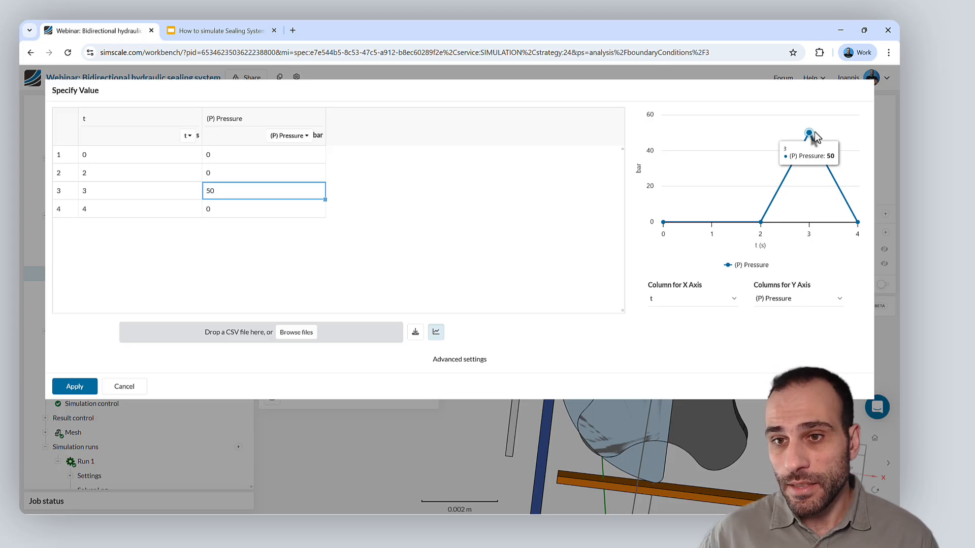
{"action": "left_click", "coordinate": [124, 387]}
Review the pressure table and curve of Pressure 2, and compare its assigned faces with those of Pressure 1
{"action": "left_click", "coordinate": [131, 288]}
{"action": "left_click", "coordinate": [393, 177]}
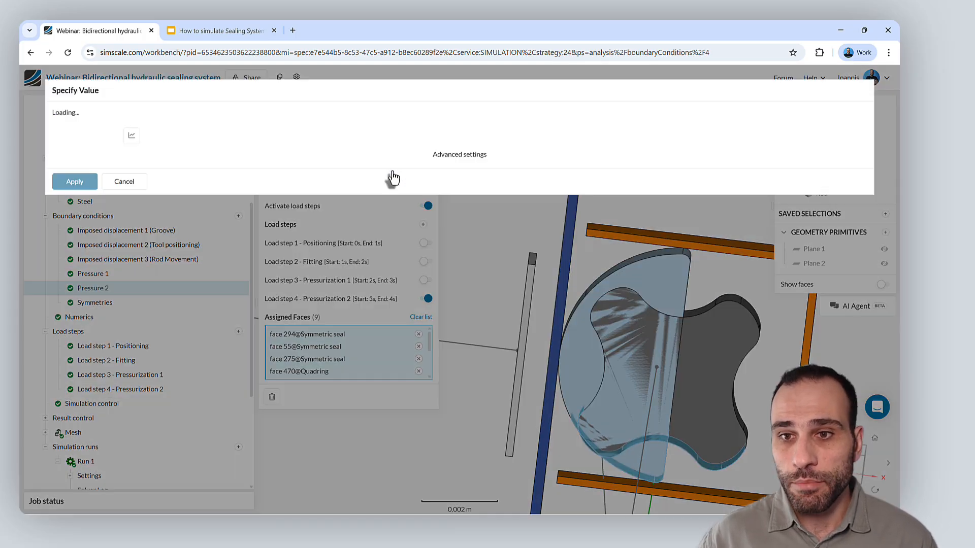
{"action": "mouse_move", "coordinate": [858, 134]}
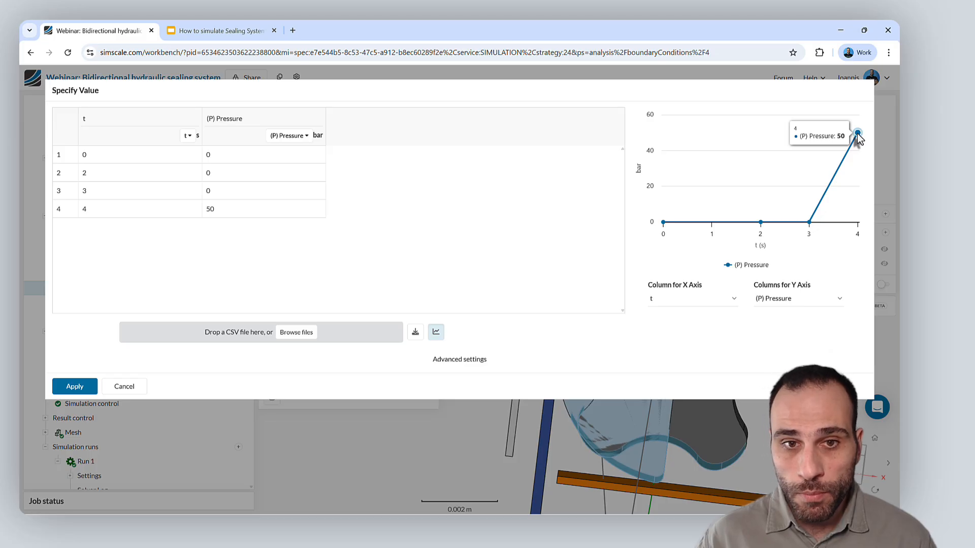
{"action": "left_click", "coordinate": [124, 388]}
{"action": "left_click", "coordinate": [117, 276]}
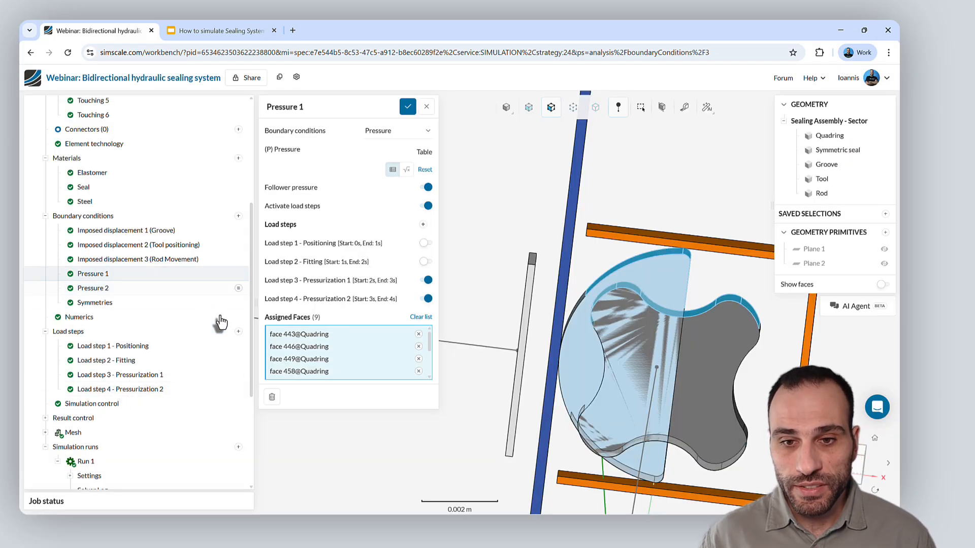
Add the groove to the volumes assigned to the Symmetries boundary condition and save the condition
{"action": "left_click", "coordinate": [213, 303]}
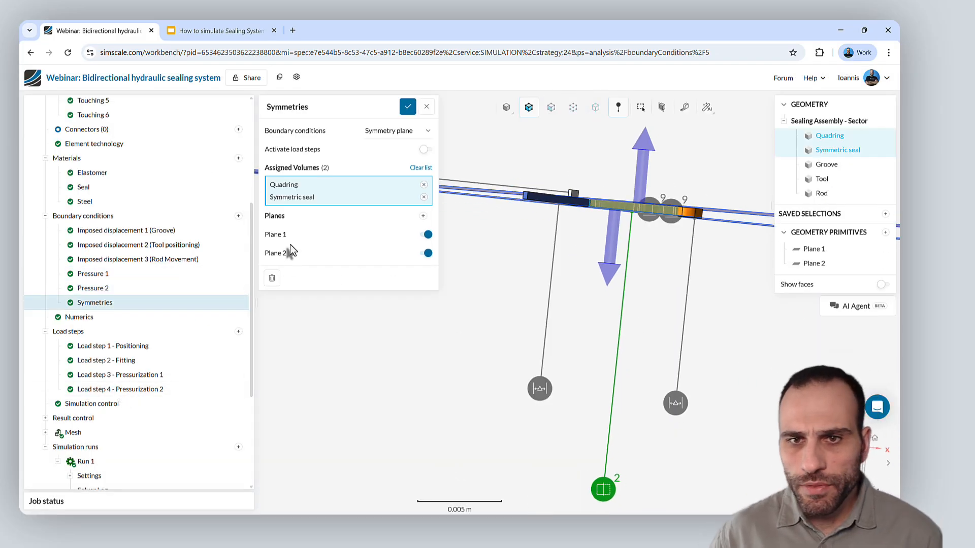
{"action": "scroll", "coordinate": [59, 211], "scroll_direction": "up", "scroll_amount": 4}
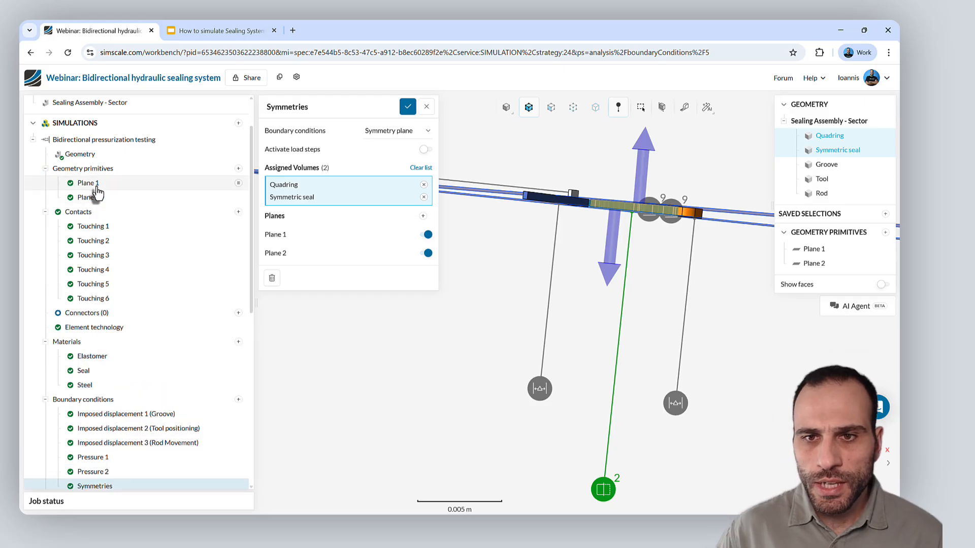
{"action": "left_click", "coordinate": [45, 168]}
{"action": "scroll", "coordinate": [725, 223], "scroll_direction": "up", "scroll_amount": 5}
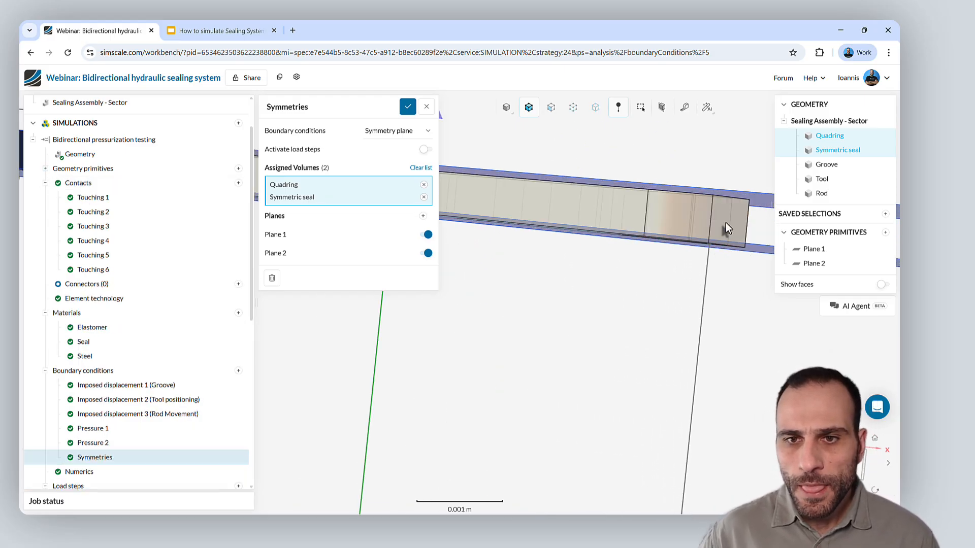
{"action": "left_click", "coordinate": [726, 224]}
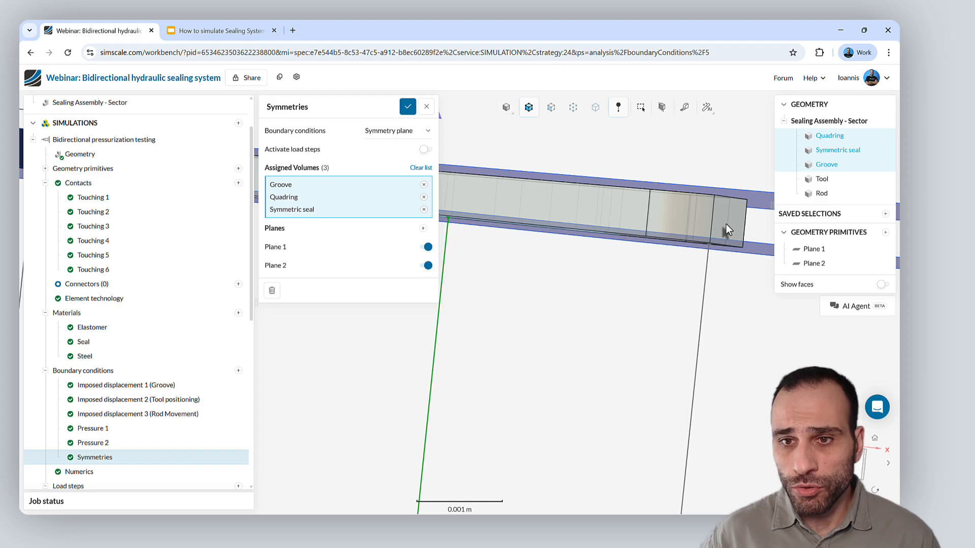
{"action": "scroll", "coordinate": [726, 224], "scroll_direction": "down", "scroll_amount": 5}
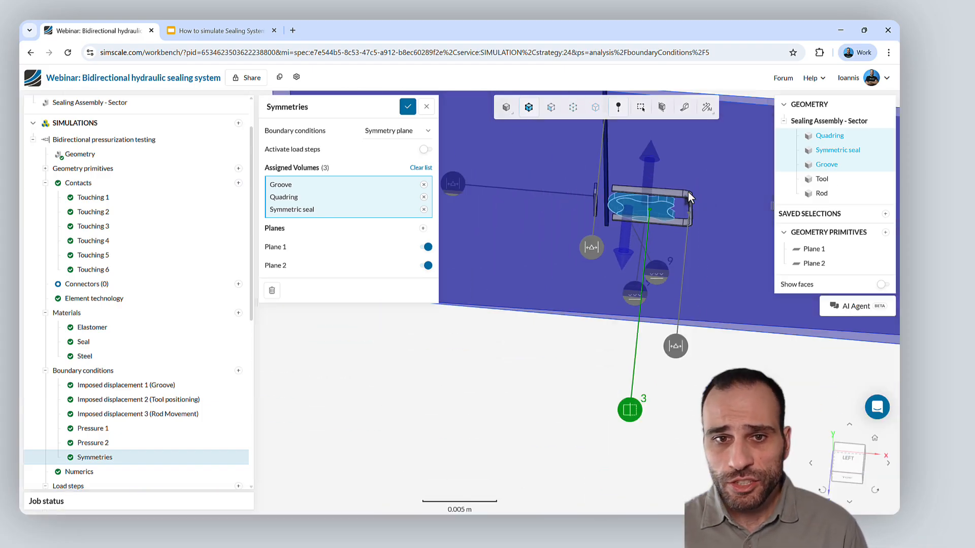
{"action": "scroll", "coordinate": [687, 192], "scroll_direction": "down", "scroll_amount": 4}
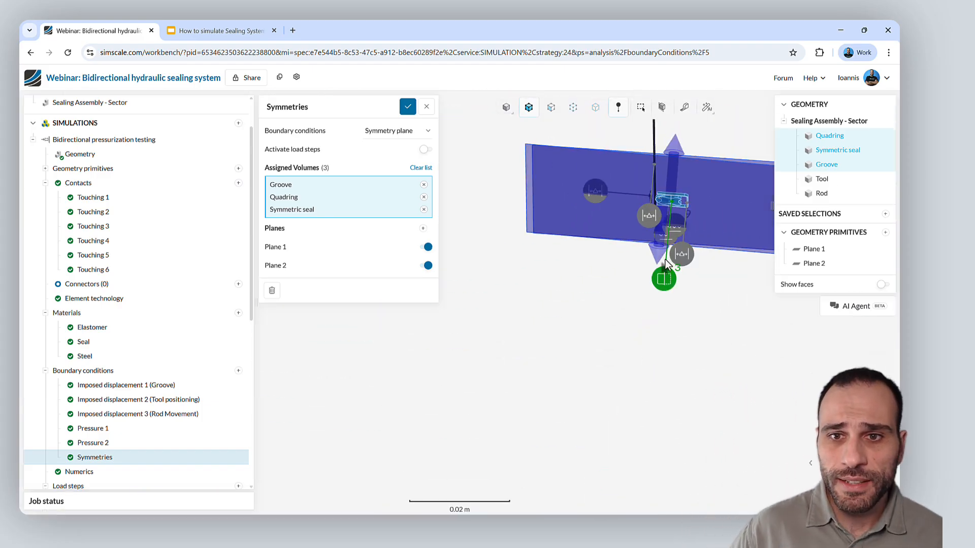
{"action": "scroll", "coordinate": [183, 463], "scroll_direction": "down", "scroll_amount": 5}
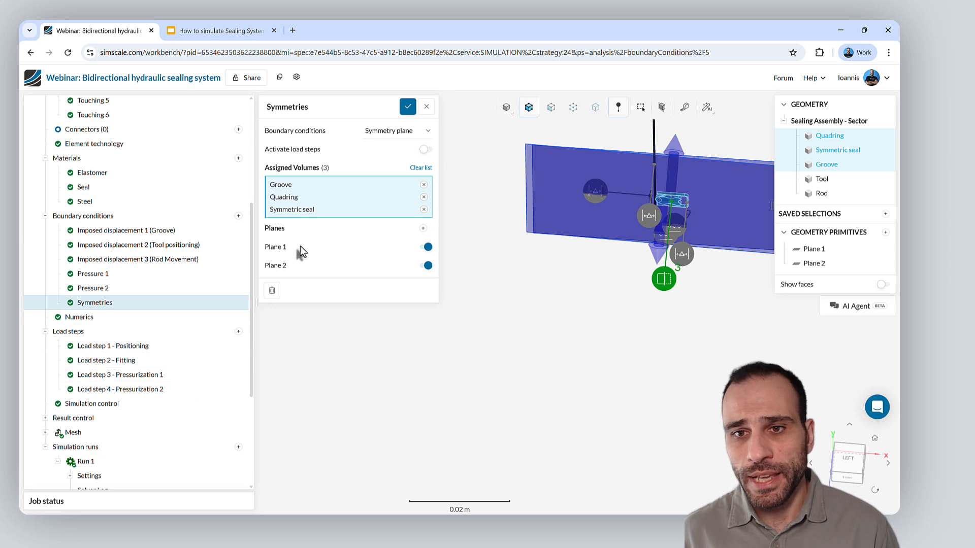
{"action": "left_click", "coordinate": [408, 107]}
Review the duration, start time and end time of the Positioning, Fitting, Pressurization 1 and Pressurization 2 load steps
{"action": "scroll", "coordinate": [147, 315], "scroll_direction": "down", "scroll_amount": 2}
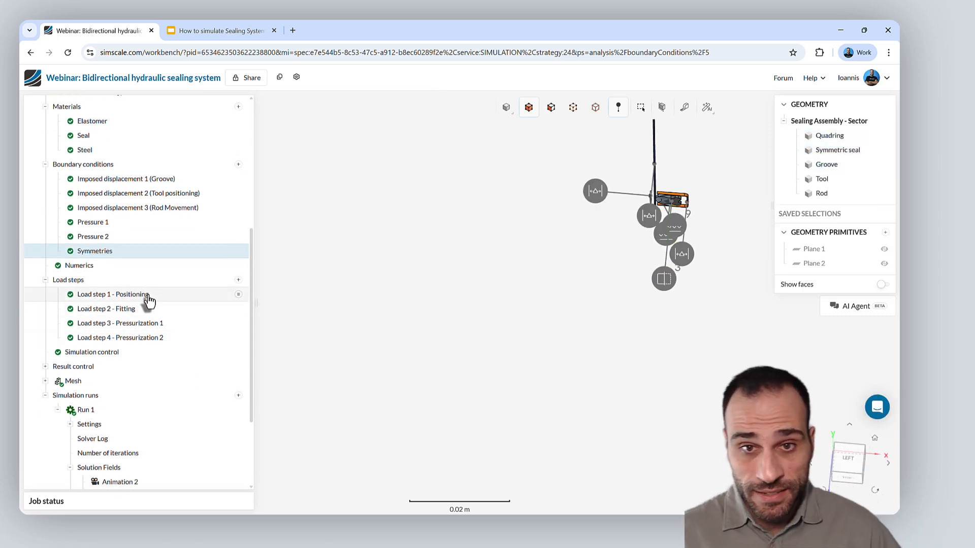
{"action": "left_click", "coordinate": [145, 298]}
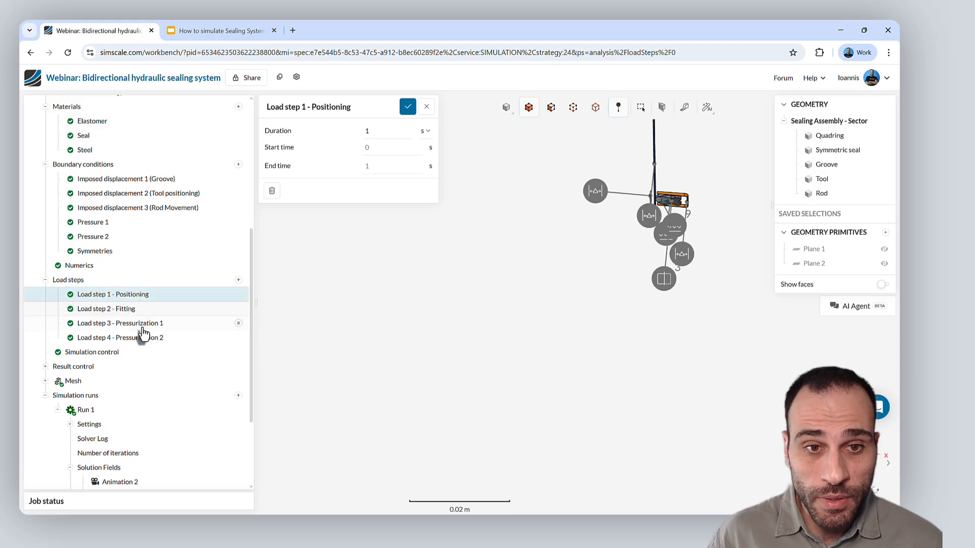
{"action": "left_click", "coordinate": [136, 309]}
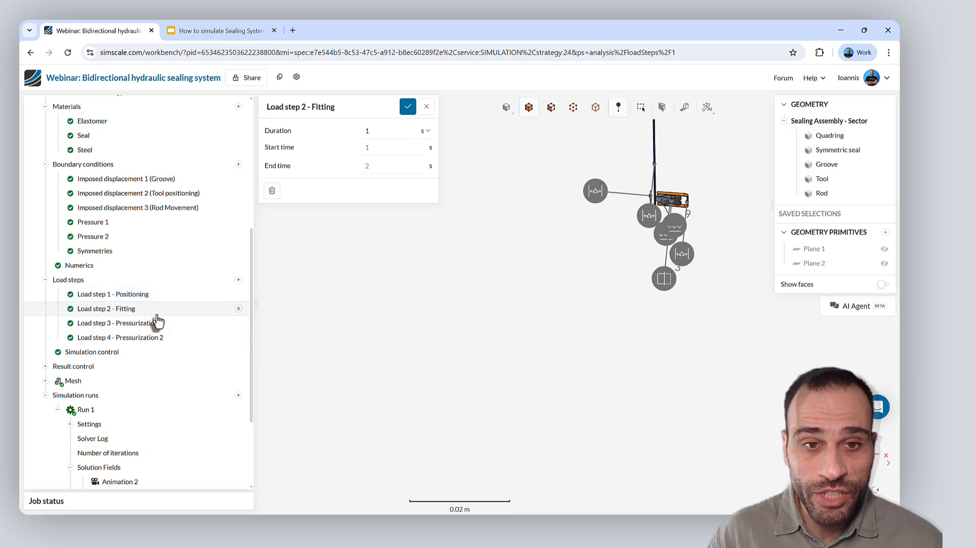
{"action": "left_click", "coordinate": [155, 297]}
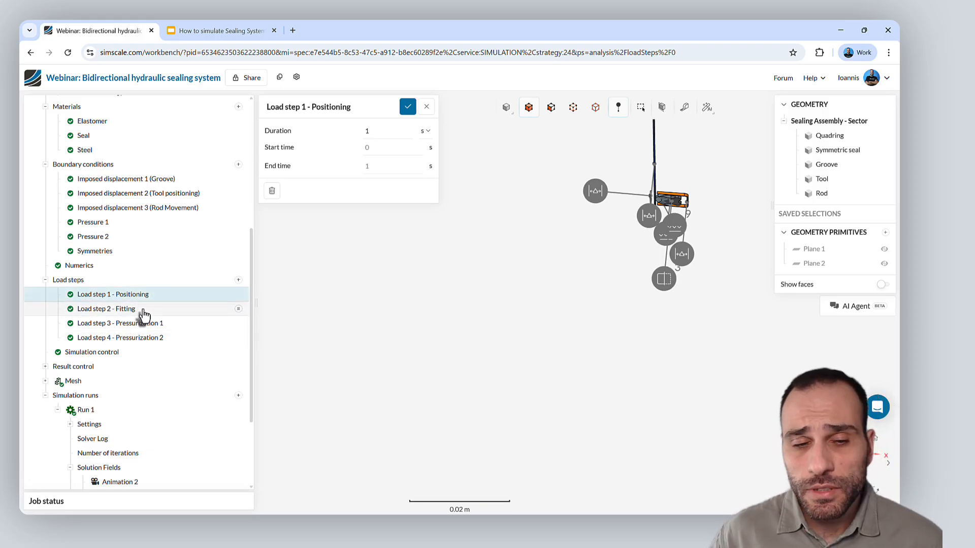
{"action": "left_click", "coordinate": [144, 311]}
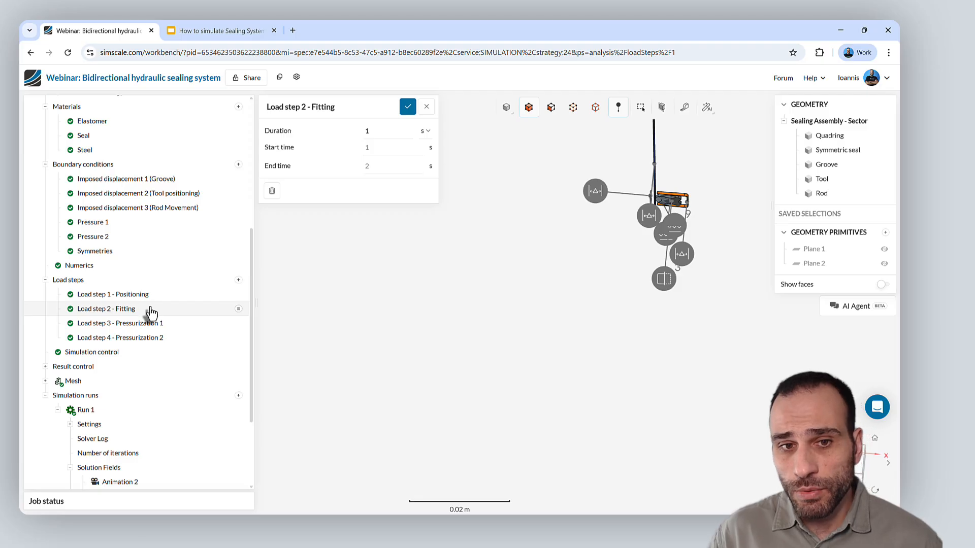
{"action": "left_click", "coordinate": [161, 323]}
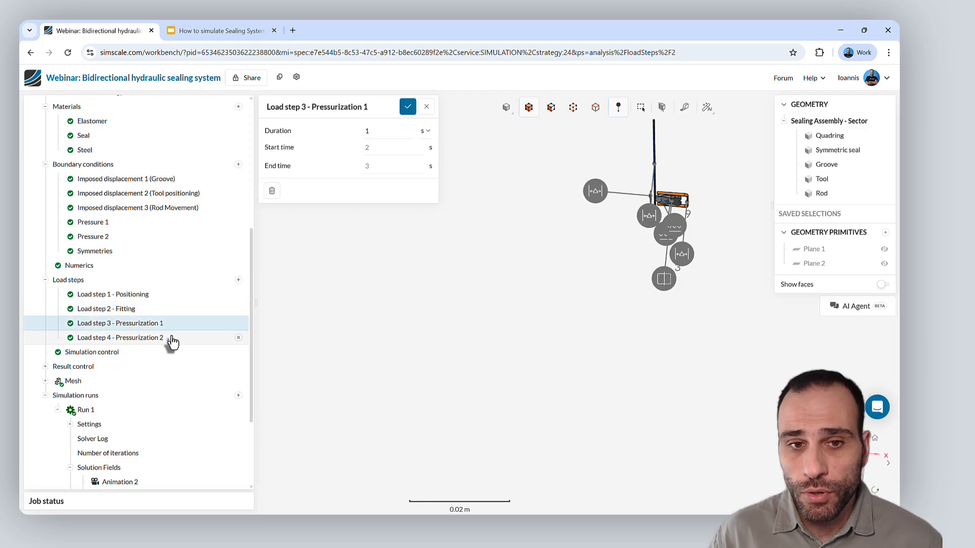
{"action": "left_click", "coordinate": [172, 337]}
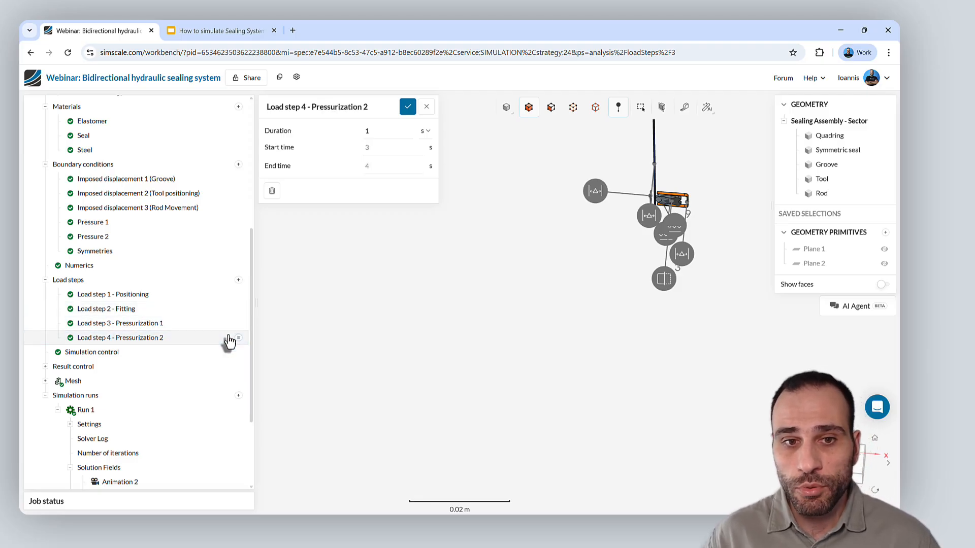
Review the simulation control settings, including end time, time step limits and the available CPU core options
{"action": "left_click", "coordinate": [167, 352]}
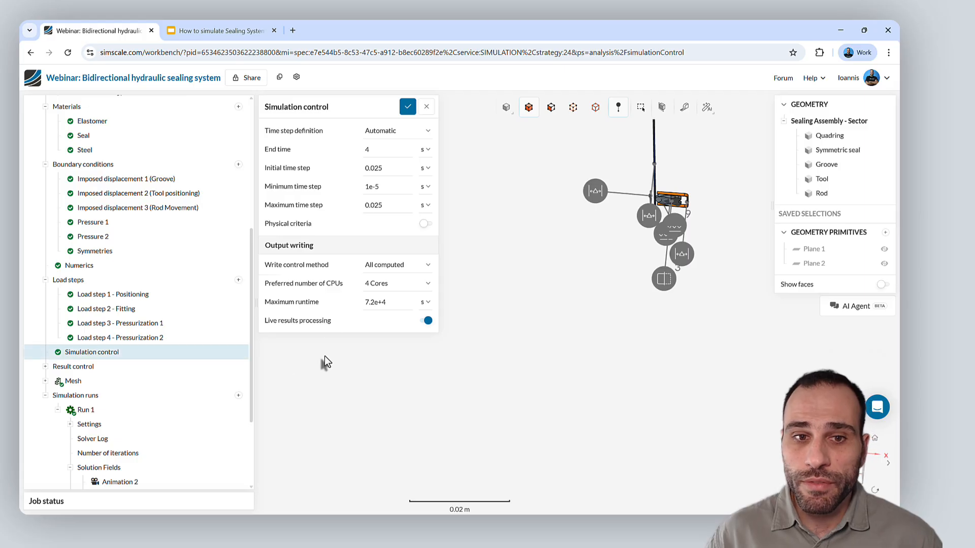
{"action": "left_click_drag", "start_coordinate": [273, 149], "coordinate": [325, 167]}
{"action": "left_click", "coordinate": [381, 150]}
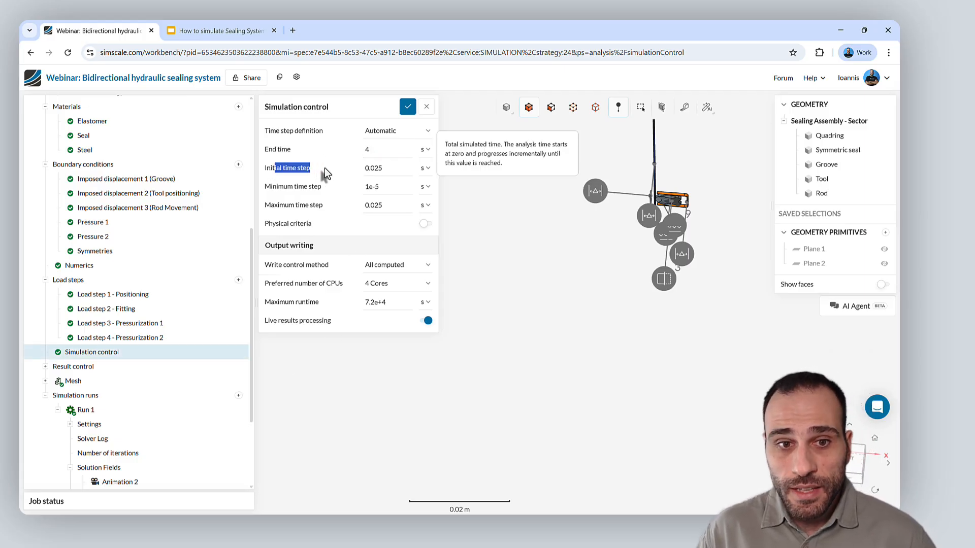
{"action": "left_click", "coordinate": [394, 168]}
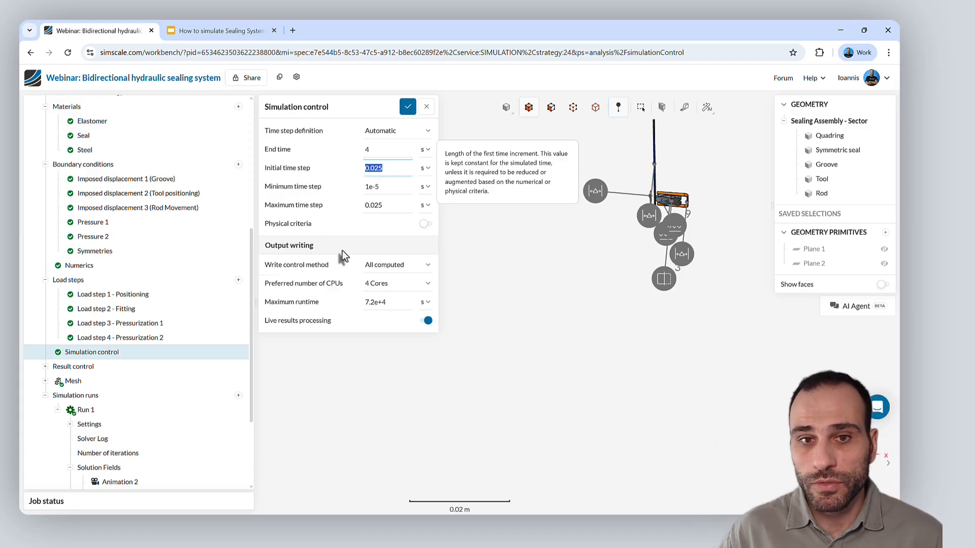
{"action": "left_click", "coordinate": [427, 290]}
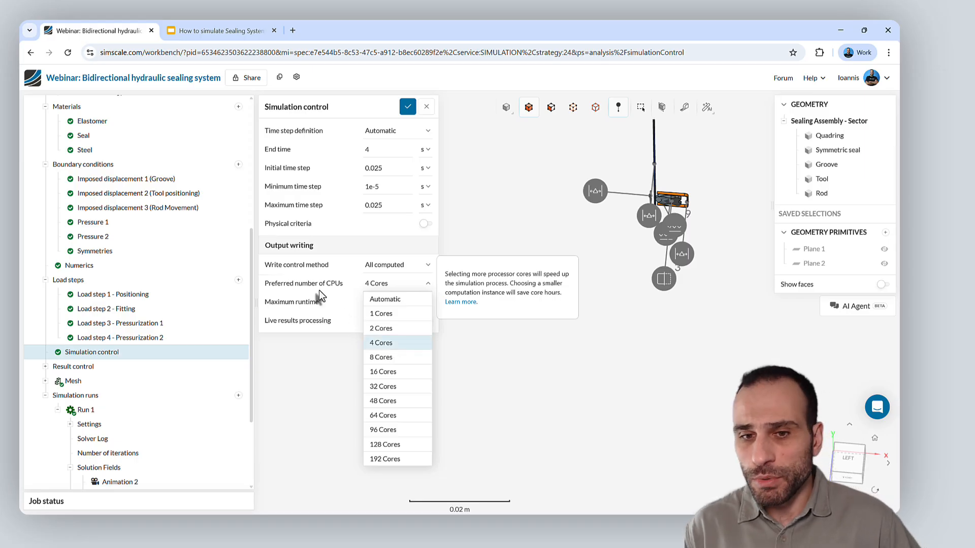
{"action": "left_click", "coordinate": [408, 108]}
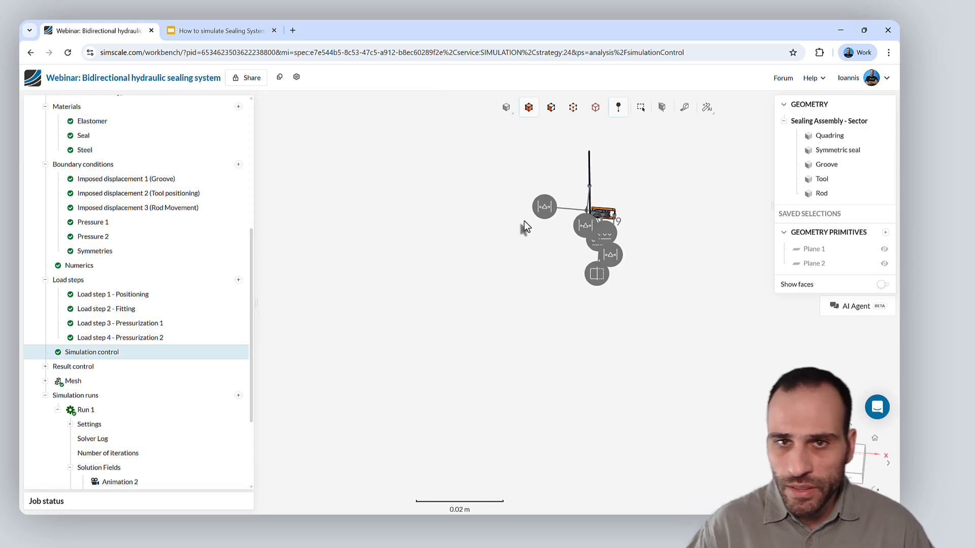
Open the mesh settings and examine the generated mesh on the seals, groove, rod and tool
{"action": "left_click", "coordinate": [122, 385]}
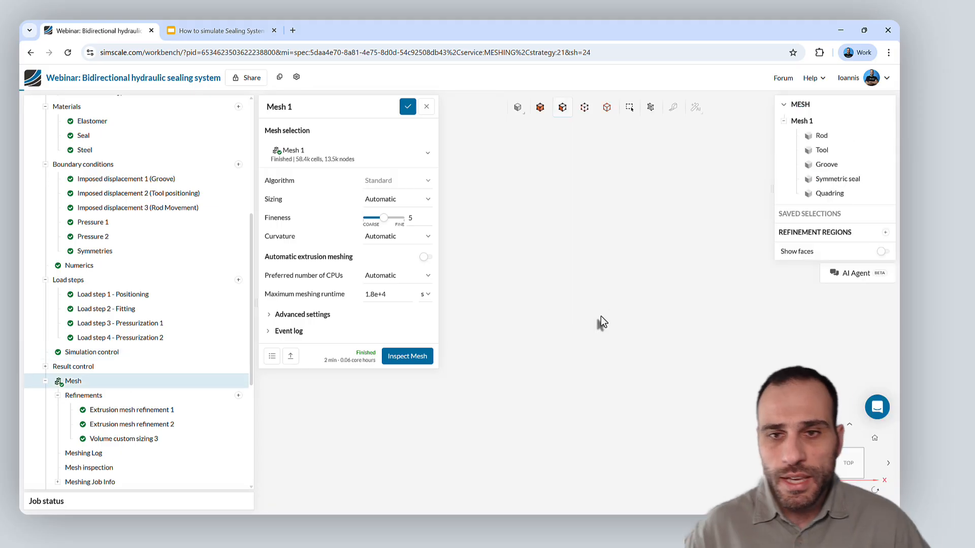
{"action": "scroll", "coordinate": [578, 394], "scroll_direction": "up", "scroll_amount": 5}
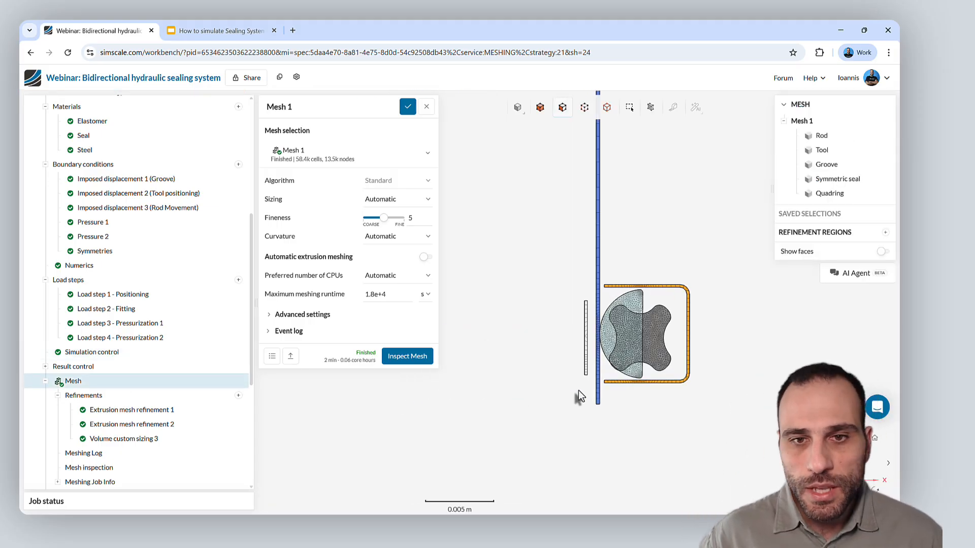
{"action": "left_click_drag", "start_coordinate": [671, 263], "coordinate": [676, 232]}
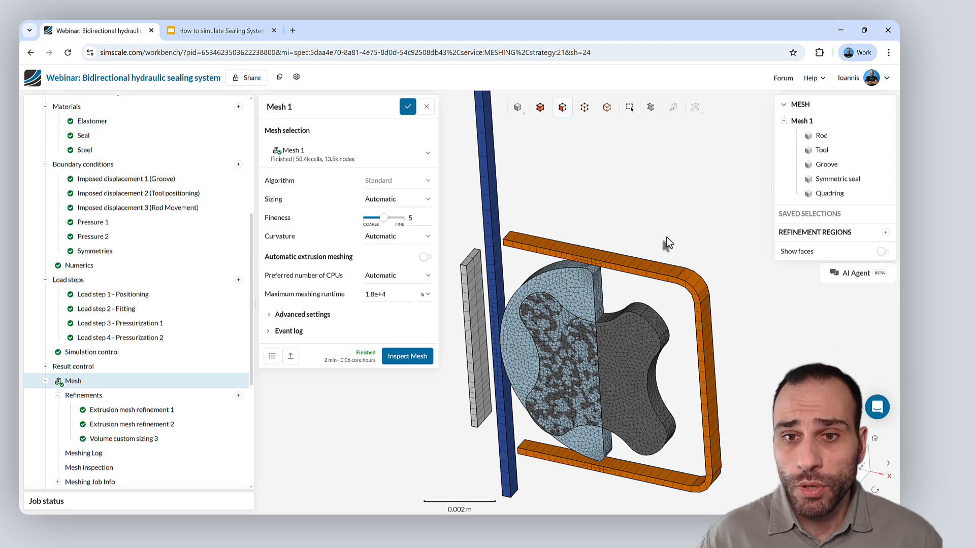
{"action": "scroll", "coordinate": [635, 213], "scroll_direction": "up", "scroll_amount": 4}
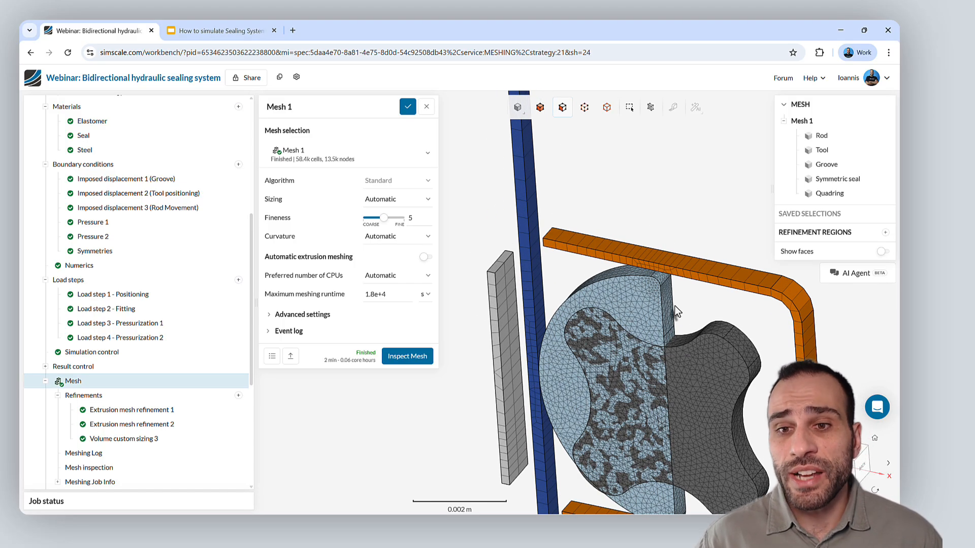
{"action": "scroll", "coordinate": [735, 349], "scroll_direction": "up", "scroll_amount": 4}
{"action": "scroll", "coordinate": [731, 358], "scroll_direction": "down", "scroll_amount": 5}
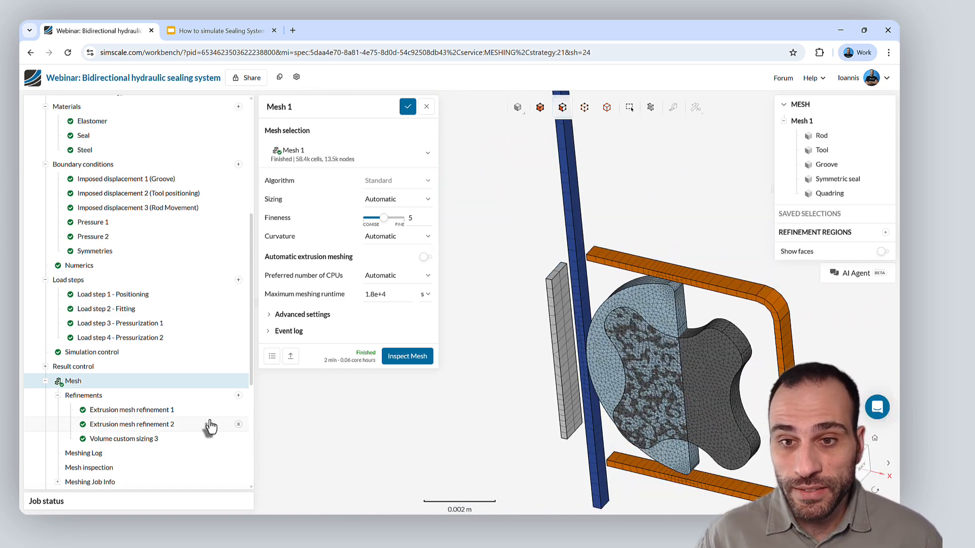
Review the solution fields requested under result control, including the Contact Pressure settings
{"action": "left_click", "coordinate": [99, 382]}
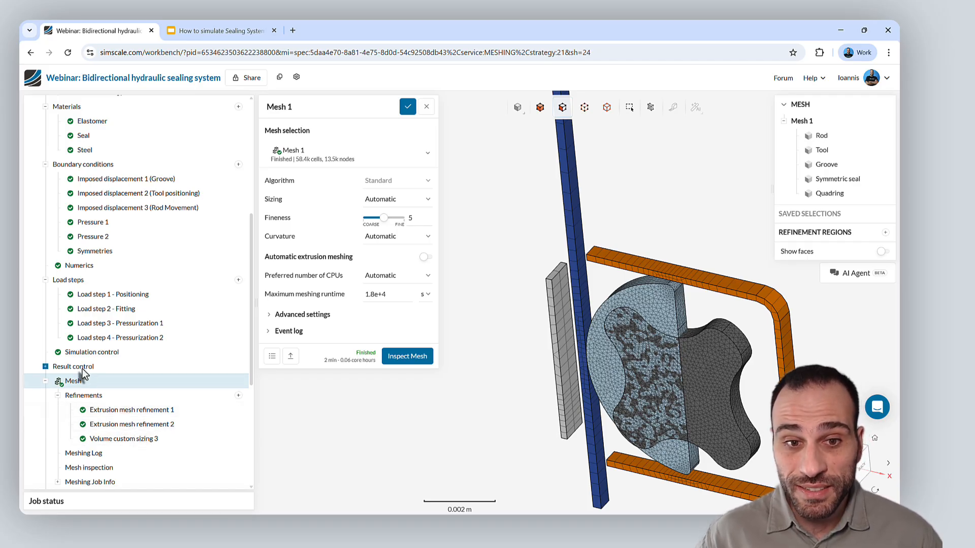
{"action": "scroll", "coordinate": [83, 368], "scroll_direction": "down", "scroll_amount": 3}
{"action": "scroll", "coordinate": [96, 409], "scroll_direction": "up", "scroll_amount": 2}
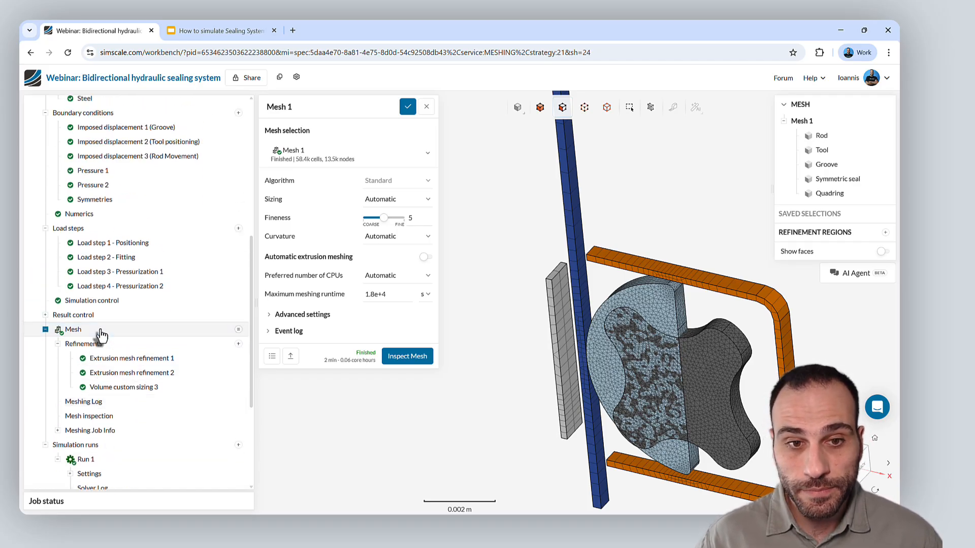
{"action": "left_click", "coordinate": [85, 316]}
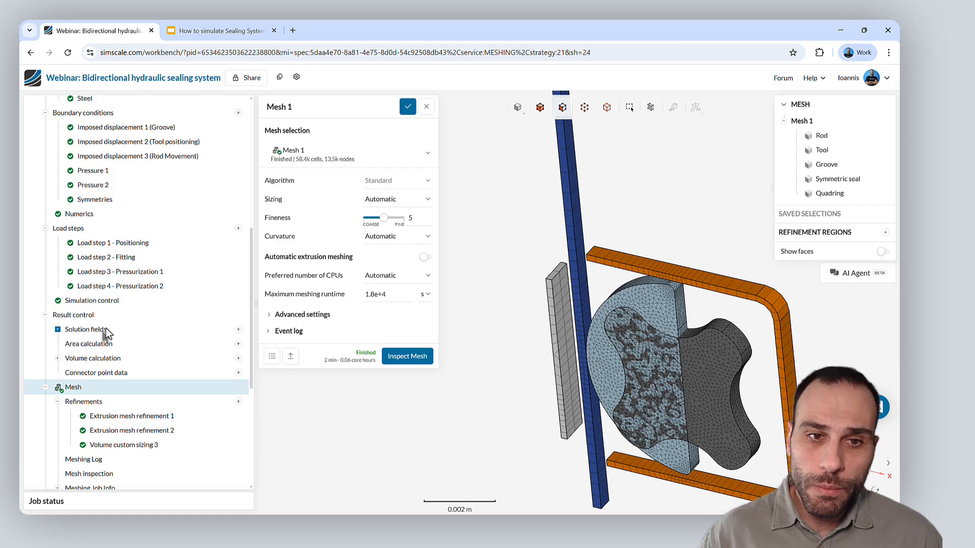
{"action": "left_click", "coordinate": [105, 329]}
{"action": "scroll", "coordinate": [115, 321], "scroll_direction": "down", "scroll_amount": 1}
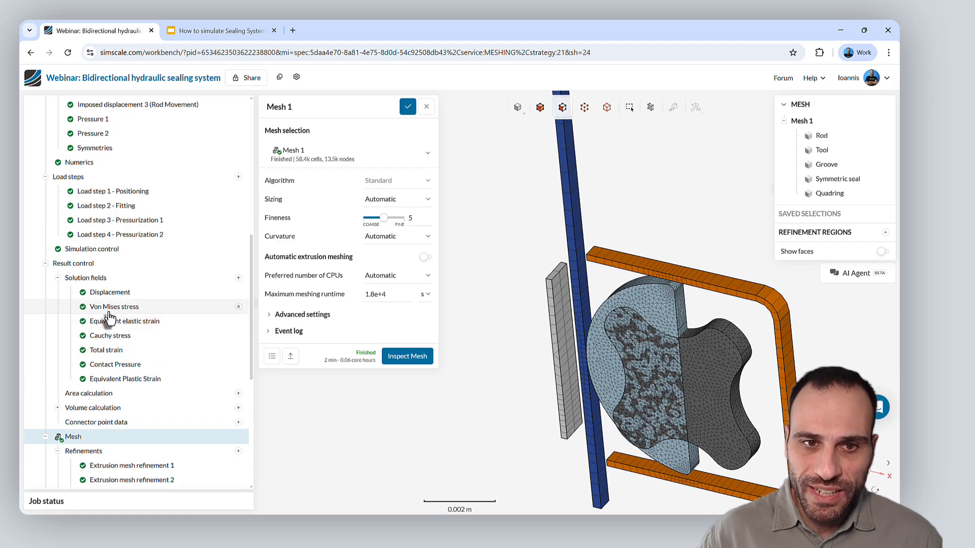
{"action": "left_click", "coordinate": [124, 365]}
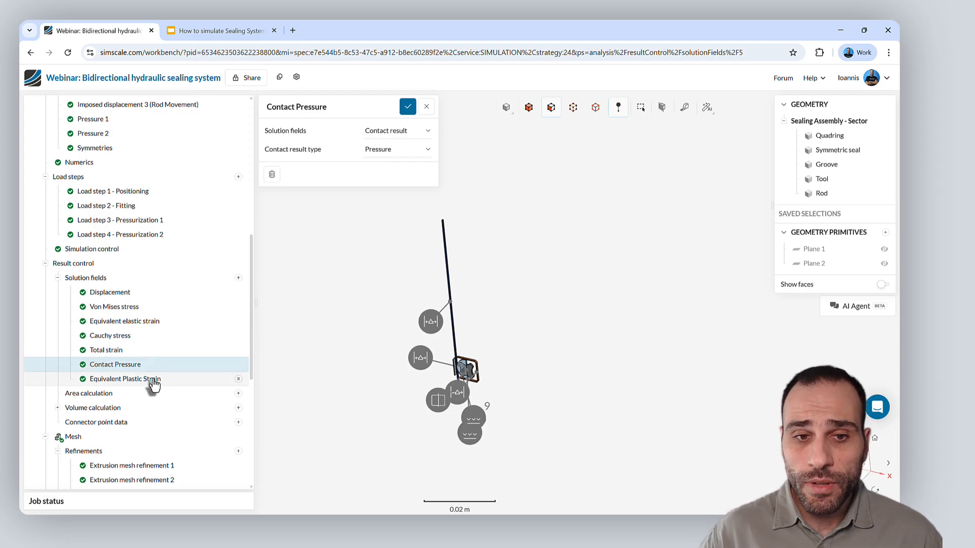
Review the strain type options of the Equivalent Plastic Strain field and close its settings
{"action": "left_click", "coordinate": [154, 381]}
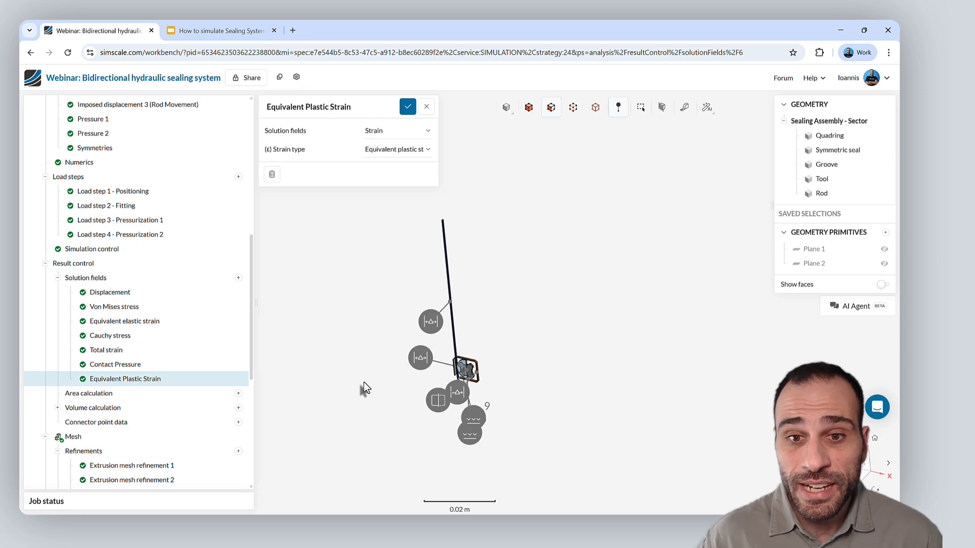
{"action": "scroll", "coordinate": [365, 389], "scroll_direction": "up", "scroll_amount": 3}
{"action": "left_click", "coordinate": [397, 152]}
{"action": "left_click", "coordinate": [397, 153]}
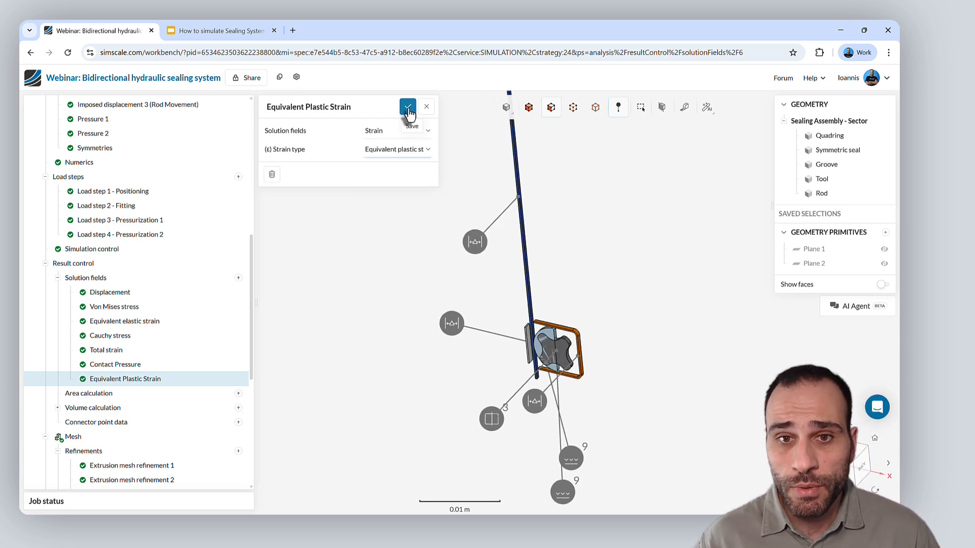
{"action": "left_click", "coordinate": [408, 109]}
{"action": "left_click", "coordinate": [238, 278]}
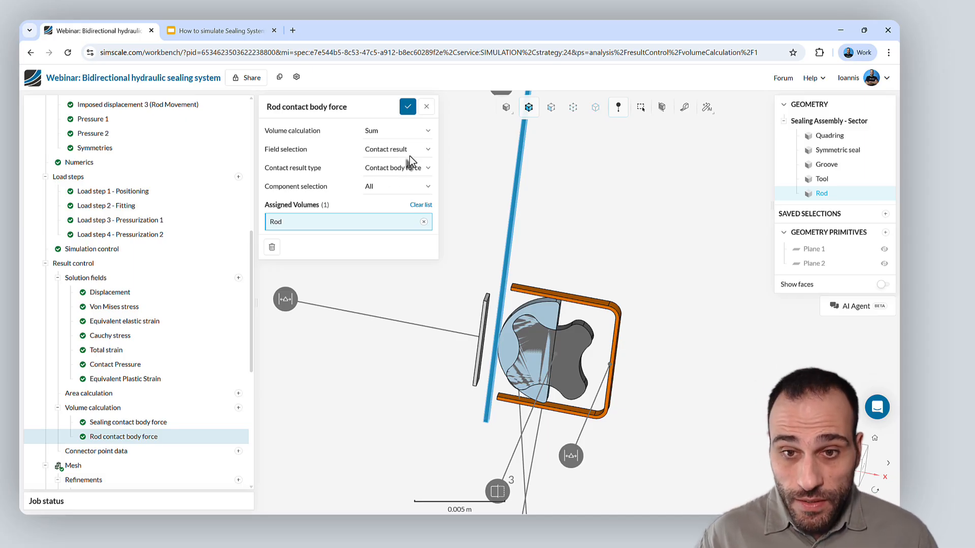
Review the contact result types available for the Rod contact body force volume calculation and close its settings
{"action": "left_click", "coordinate": [395, 169]}
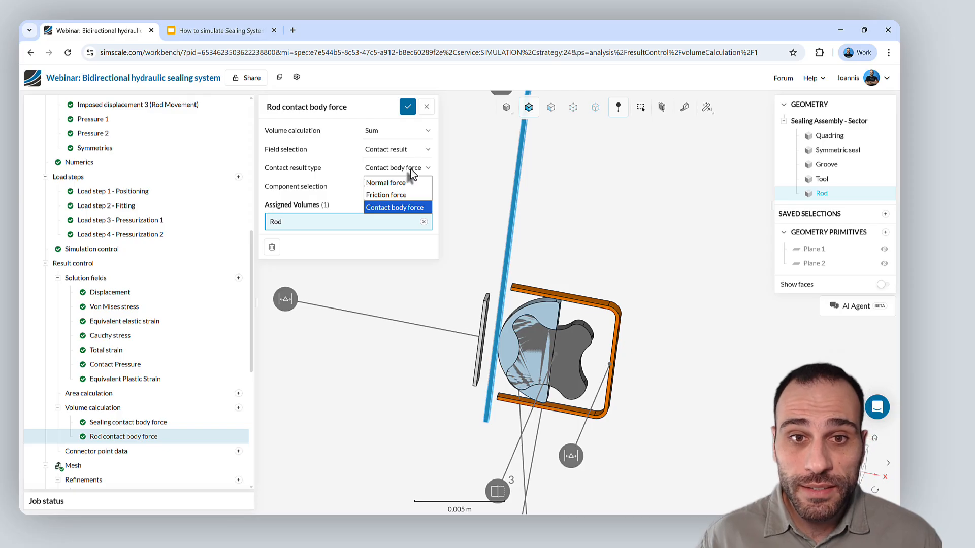
{"action": "left_click", "coordinate": [410, 169]}
{"action": "left_click", "coordinate": [407, 106]}
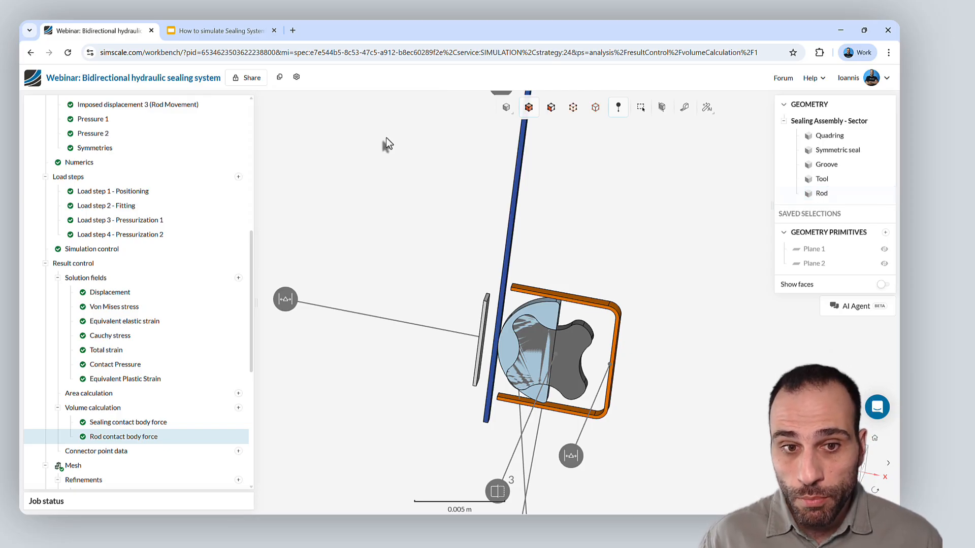
Create and start a new simulation run named Run 2
{"action": "left_click", "coordinate": [57, 408]}
{"action": "scroll", "coordinate": [106, 406], "scroll_direction": "down", "scroll_amount": 3}
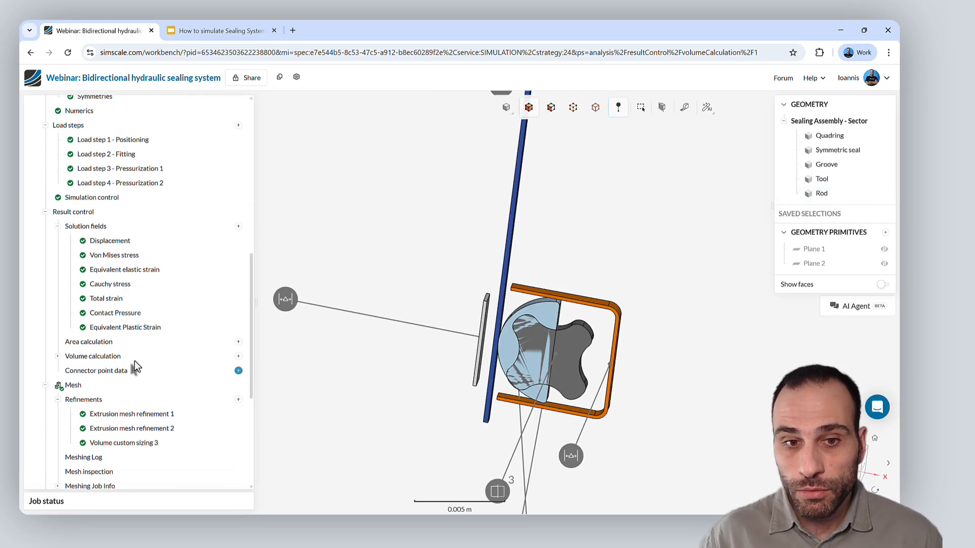
{"action": "left_click", "coordinate": [45, 282]}
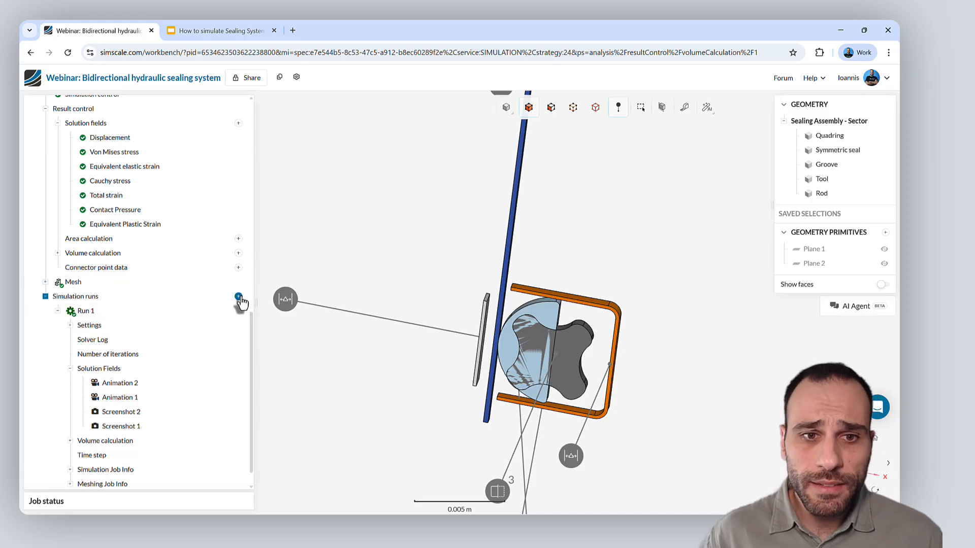
{"action": "left_click", "coordinate": [239, 297]}
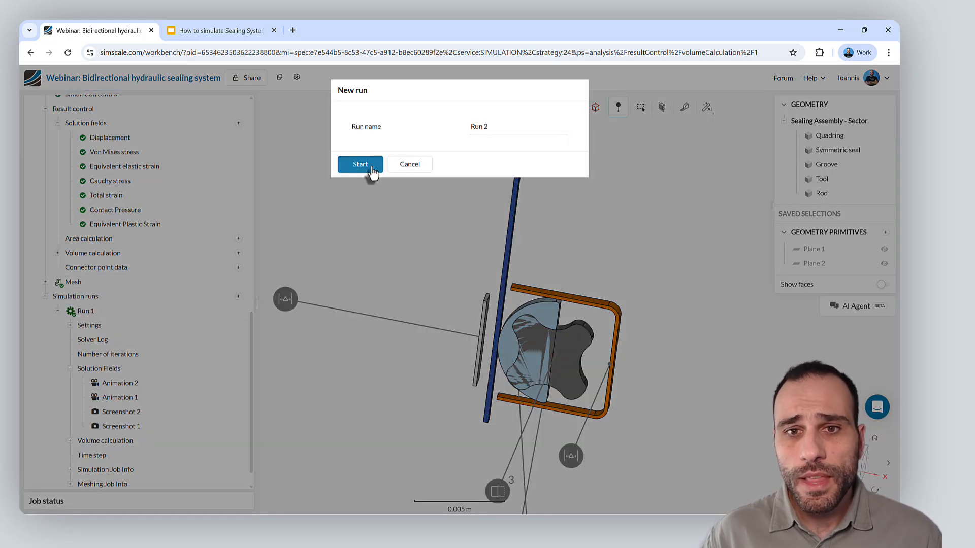
{"action": "left_click", "coordinate": [371, 167]}
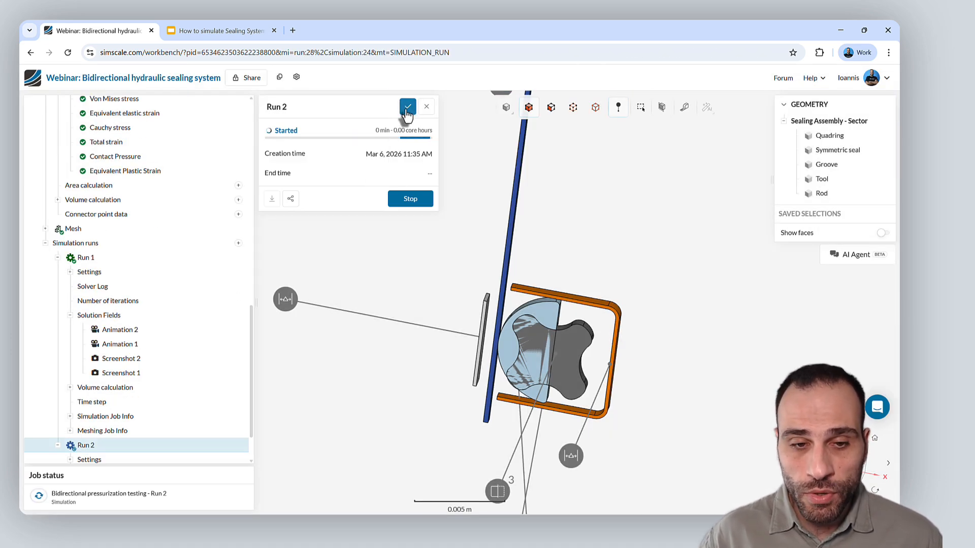
{"action": "left_click", "coordinate": [408, 108]}
Open the solution fields of Run 1 and display the Contact Pressure results at step 3
{"action": "left_click", "coordinate": [109, 260]}
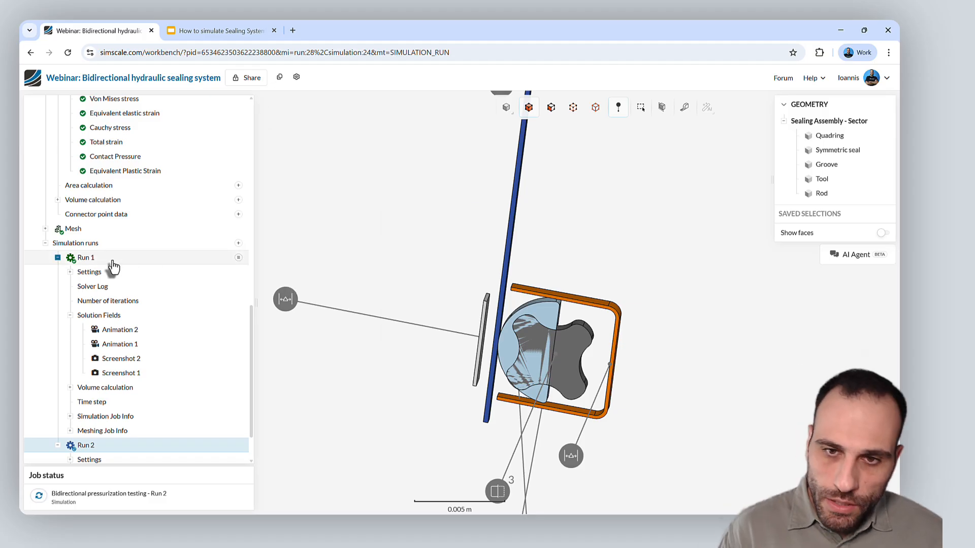
{"action": "left_click", "coordinate": [409, 215]}
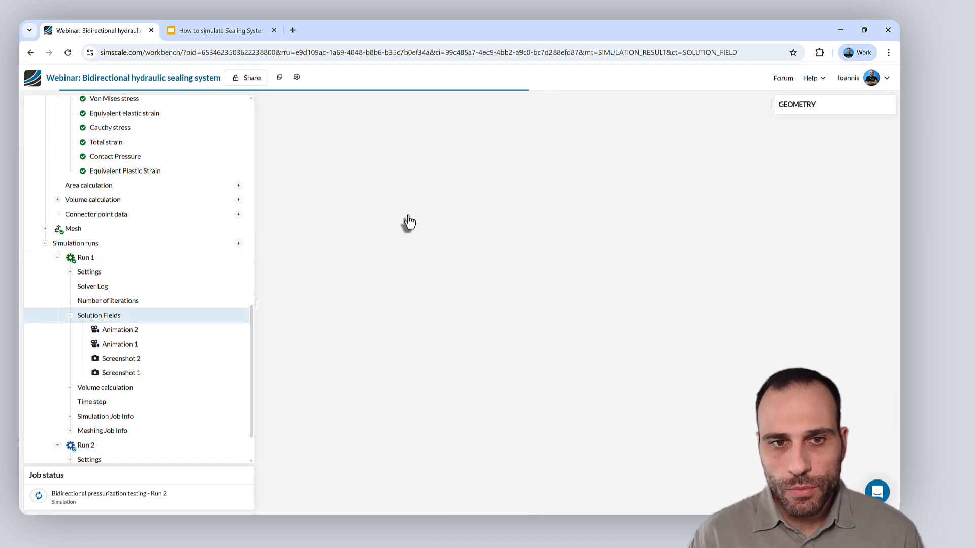
{"action": "left_click_drag", "start_coordinate": [808, 272], "coordinate": [877, 273]}
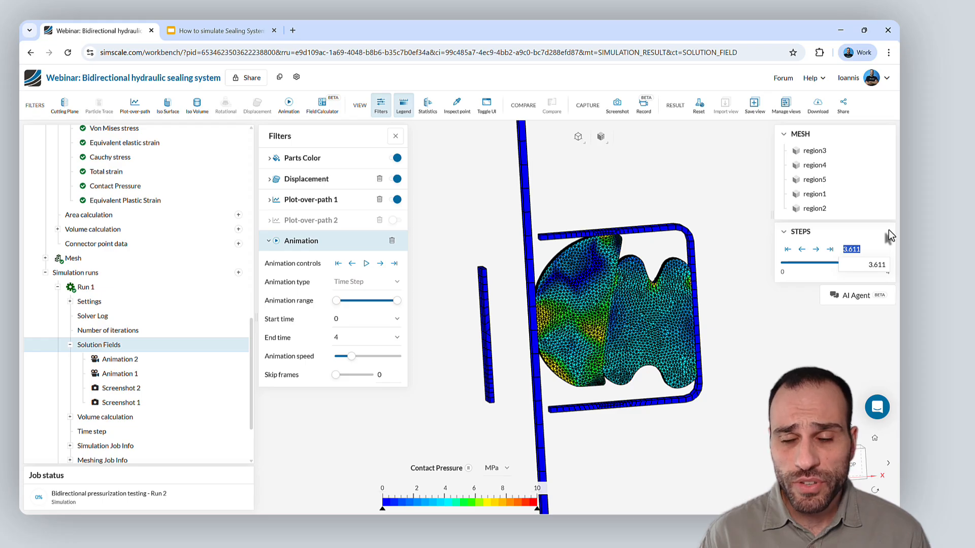
{"action": "type", "text": "3"}
{"action": "left_click", "coordinate": [455, 472]}
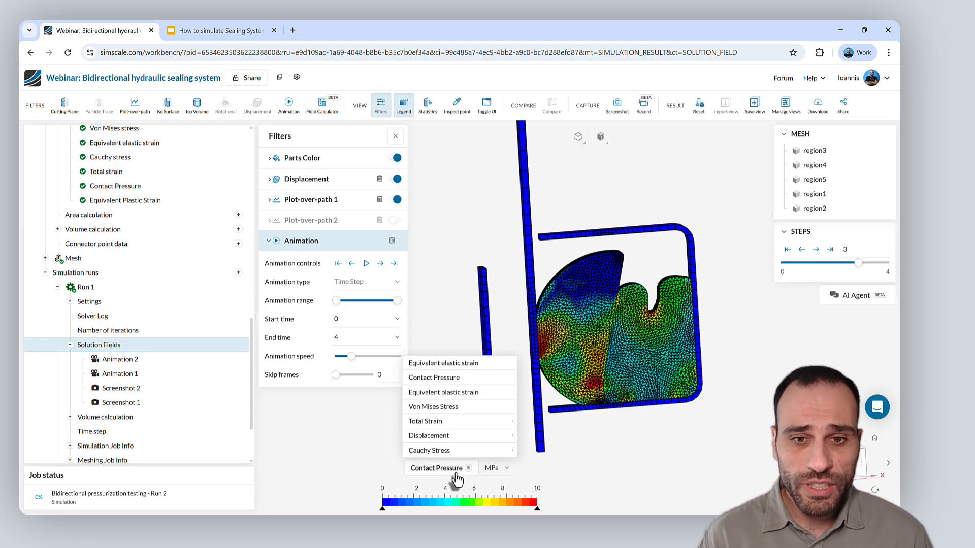
Hide the rod and the tool, region4 and region5, from the contact pressure results
{"action": "left_click_drag", "start_coordinate": [636, 361], "coordinate": [498, 388]}
{"action": "left_click", "coordinate": [543, 270]}
{"action": "left_click", "coordinate": [483, 292], "text": "ctrl"}
{"action": "right_click", "coordinate": [483, 239]}
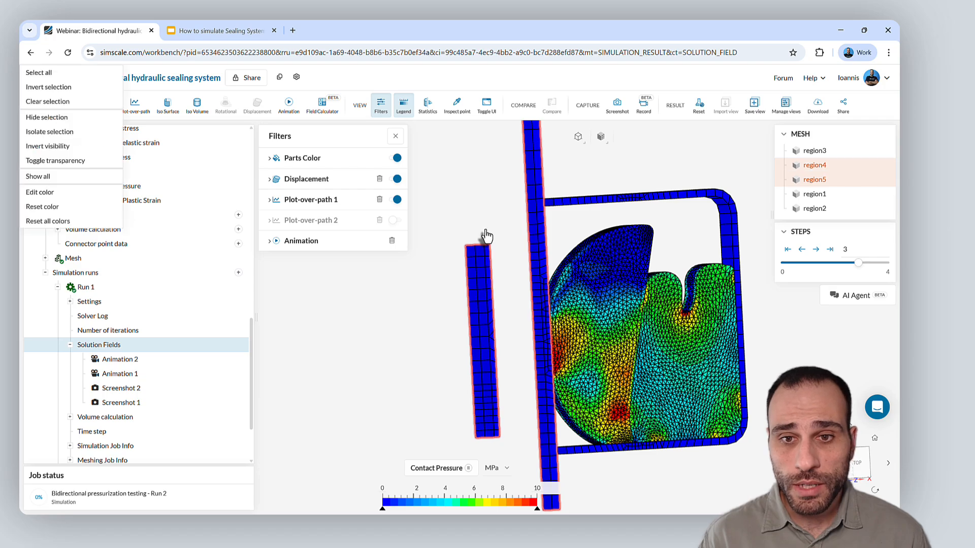
{"action": "left_click", "coordinate": [525, 225]}
Turn off the Displacement filter, examine the path points on the seal's contact face, and generate the Contact Pressure plot of Plot-over-path 1
{"action": "left_click", "coordinate": [349, 200]}
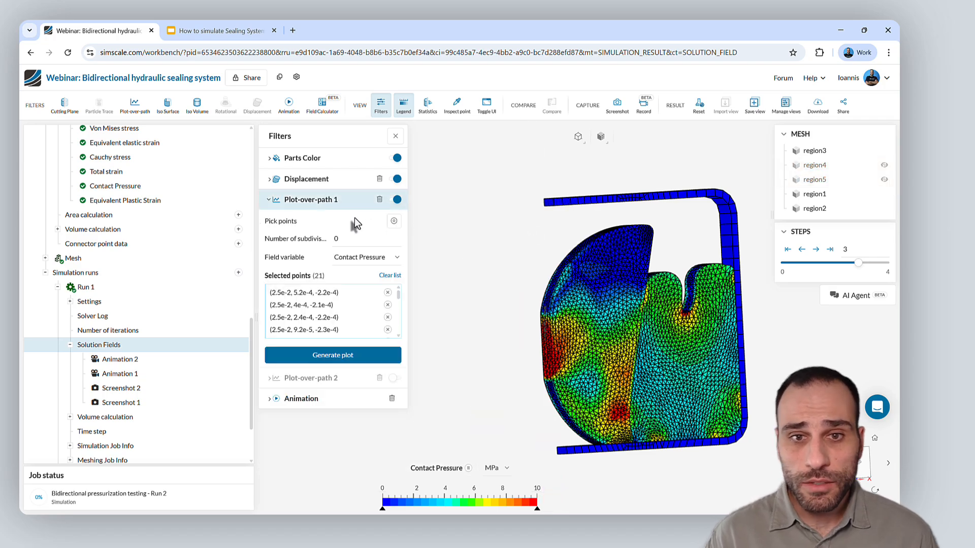
{"action": "scroll", "coordinate": [518, 305], "scroll_direction": "up", "scroll_amount": 3}
{"action": "left_click", "coordinate": [394, 178]}
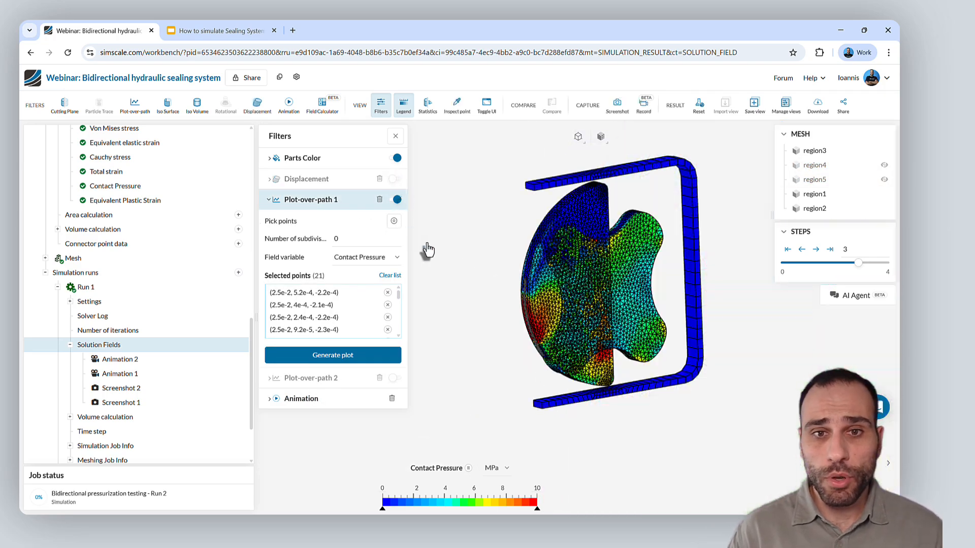
{"action": "scroll", "coordinate": [498, 306], "scroll_direction": "up", "scroll_amount": 10}
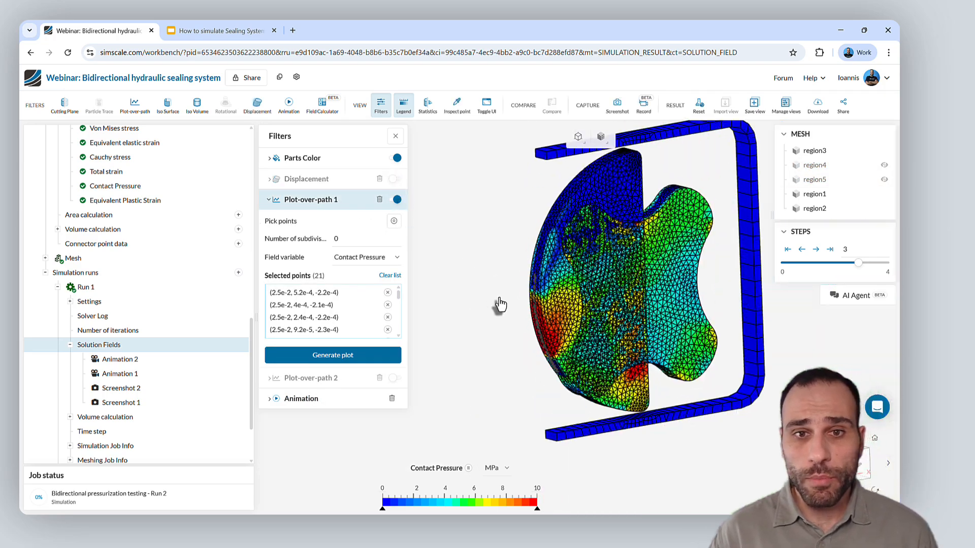
{"action": "scroll", "coordinate": [574, 291], "scroll_direction": "up", "scroll_amount": 10}
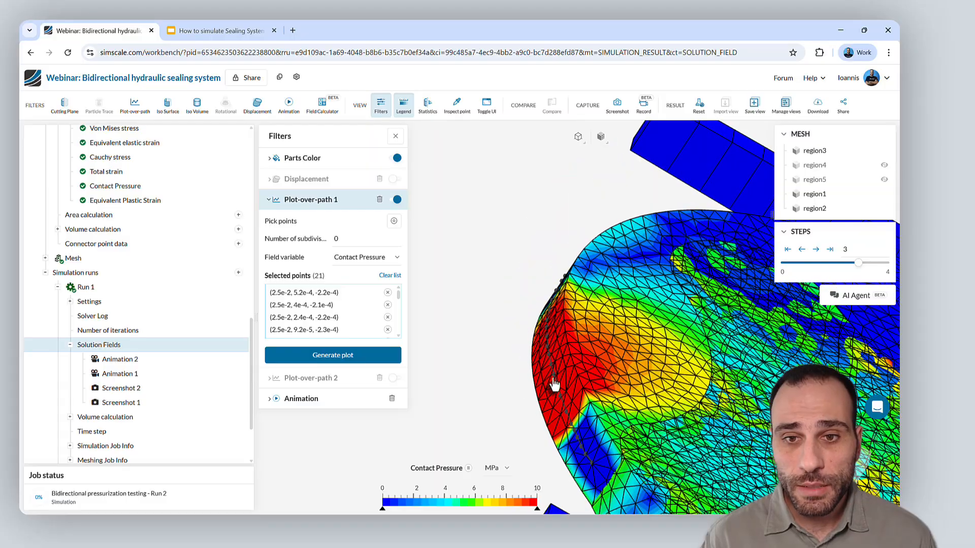
{"action": "scroll", "coordinate": [637, 480], "scroll_direction": "down", "scroll_amount": 10}
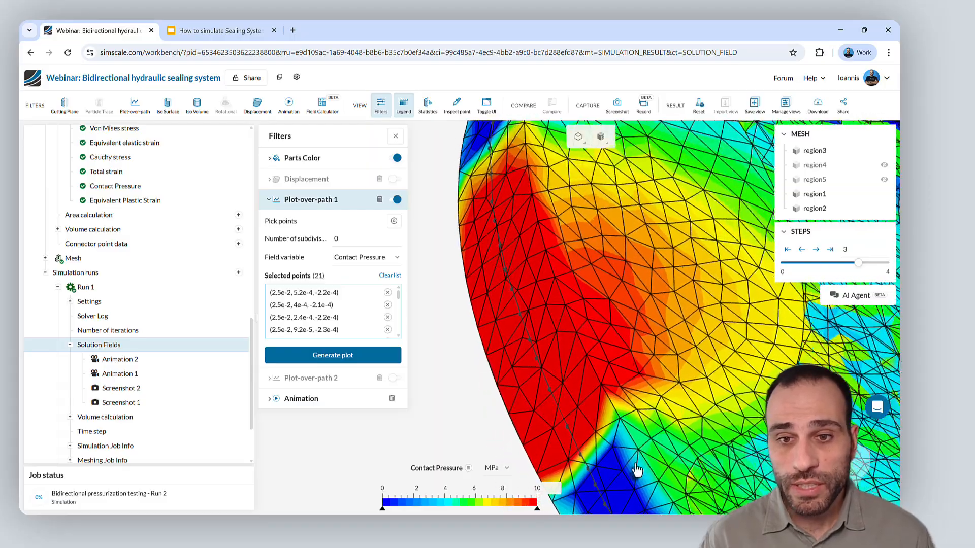
{"action": "left_click_drag", "start_coordinate": [528, 319], "coordinate": [506, 403]}
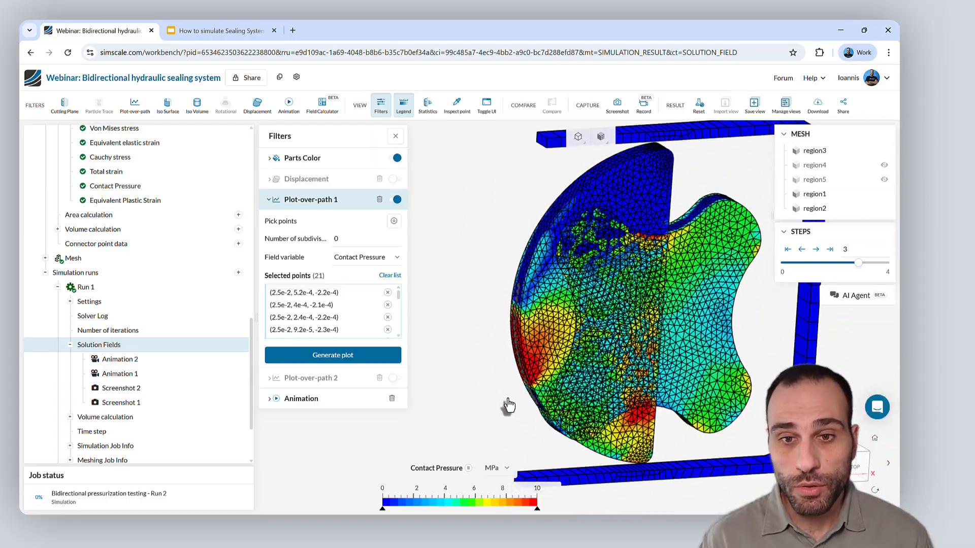
{"action": "left_click", "coordinate": [355, 355]}
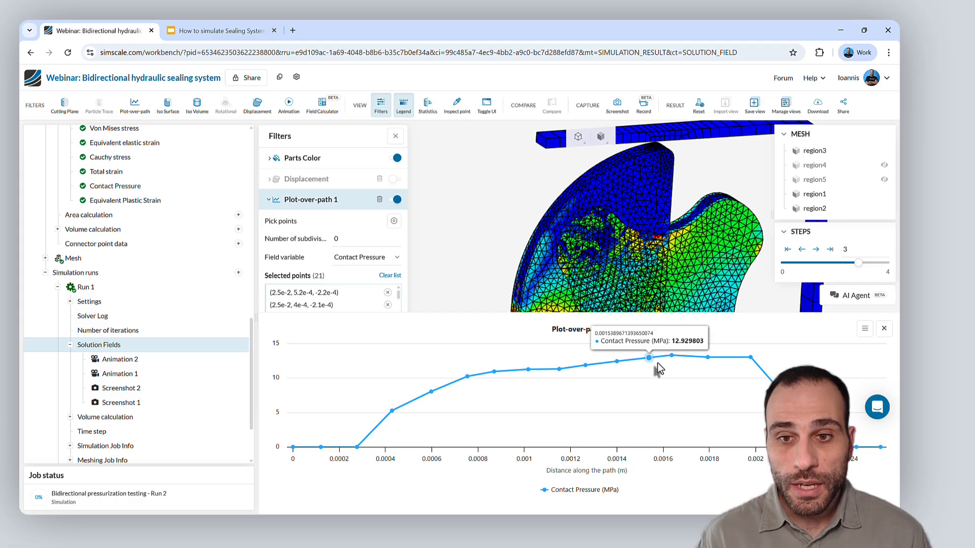
Examine the Von Mises Stress on the deformed seal, especially its lower corner against the groove
{"action": "left_click_drag", "start_coordinate": [508, 294], "coordinate": [464, 180]}
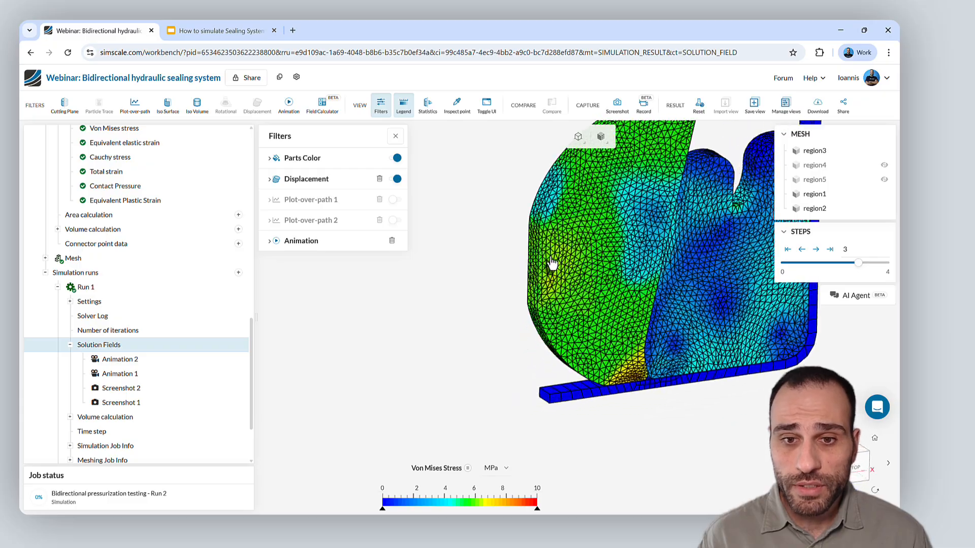
{"action": "scroll", "coordinate": [677, 398], "scroll_direction": "up", "scroll_amount": 10}
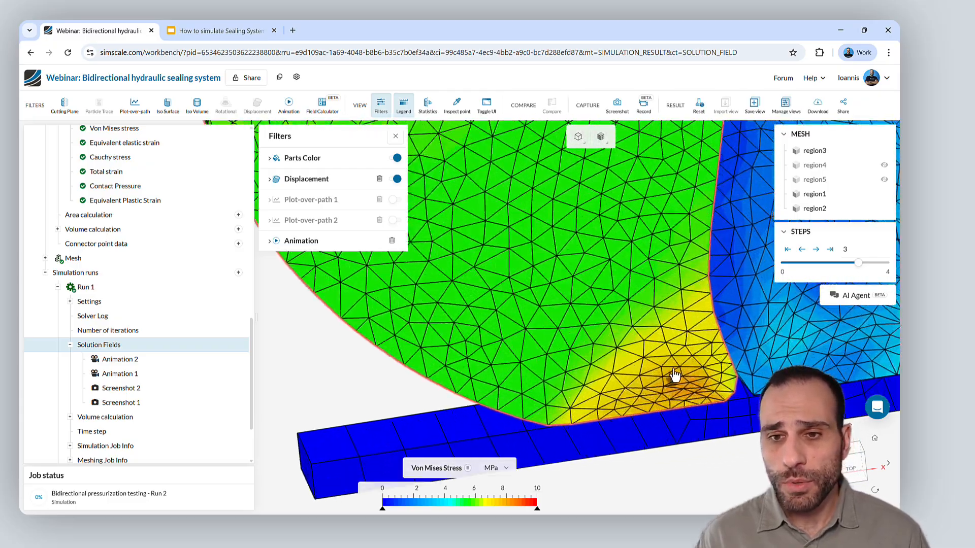
{"action": "scroll", "coordinate": [692, 366], "scroll_direction": "down", "scroll_amount": 6}
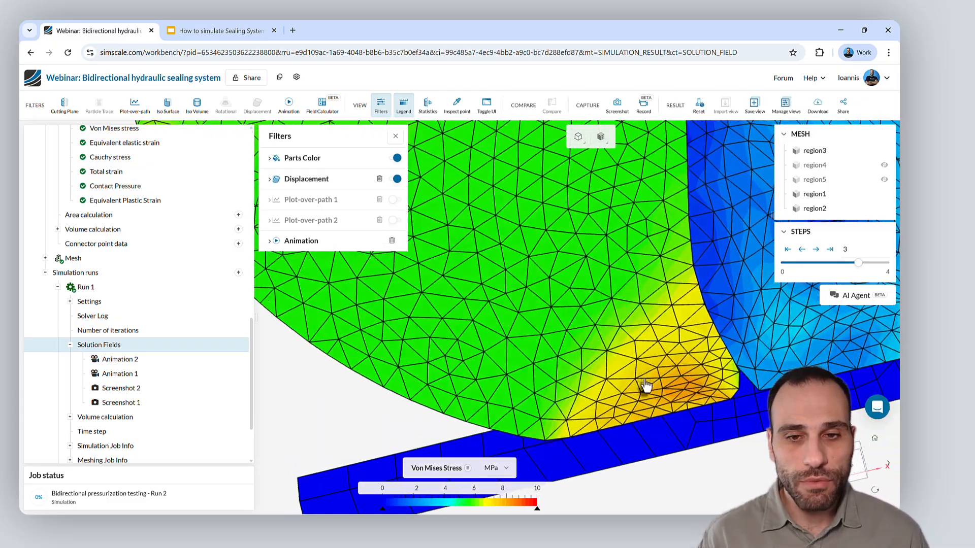
{"action": "scroll", "coordinate": [632, 385], "scroll_direction": "down", "scroll_amount": 5}
Display the Equivalent plastic strain, examine the seal's lower corner, and follow the strain through to the final time step
{"action": "left_click", "coordinate": [440, 468]}
{"action": "mouse_move", "coordinate": [458, 426]}
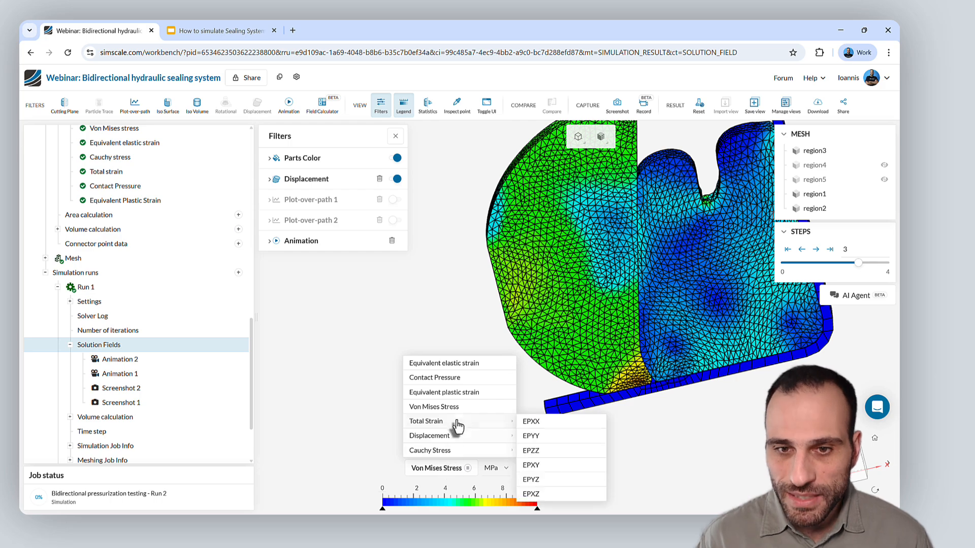
{"action": "left_click", "coordinate": [468, 395]}
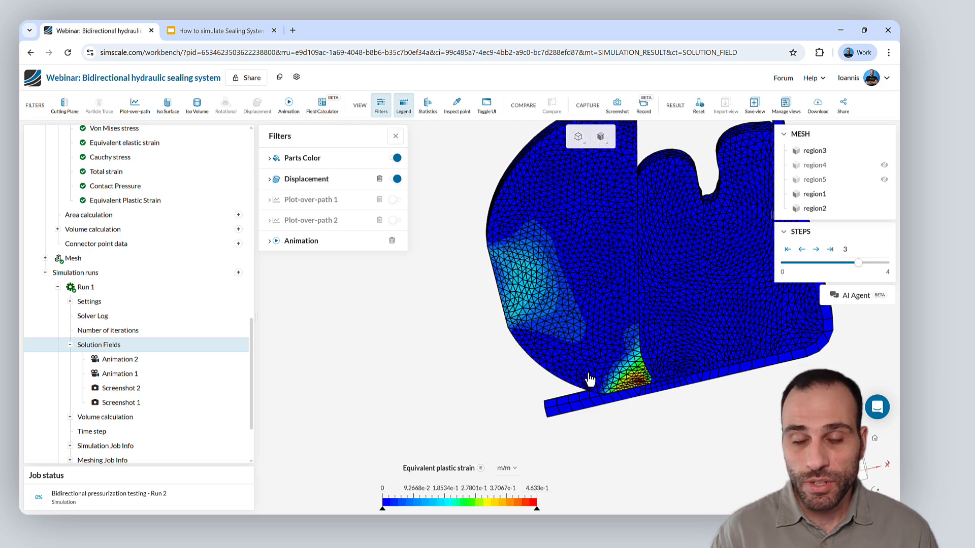
{"action": "scroll", "coordinate": [632, 381], "scroll_direction": "up", "scroll_amount": 4}
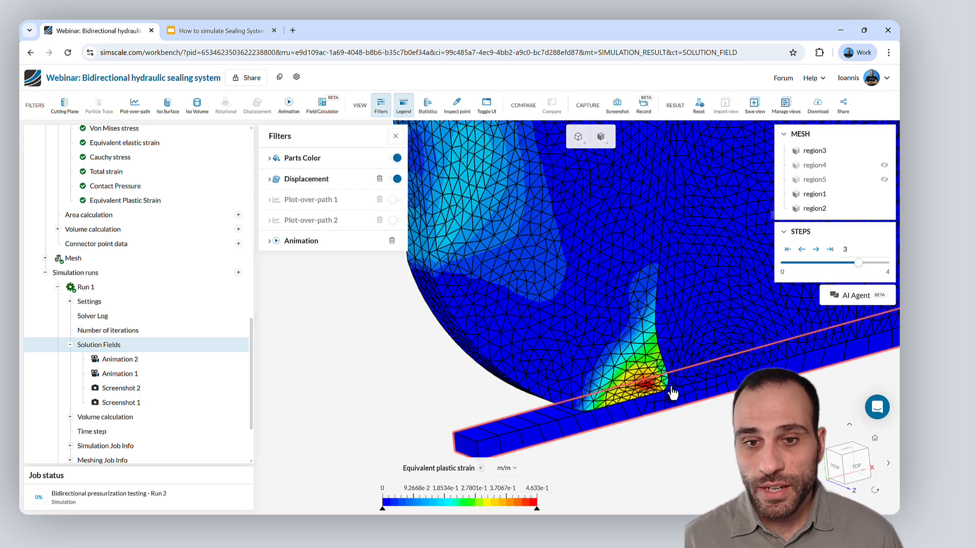
{"action": "scroll", "coordinate": [594, 370], "scroll_direction": "down", "scroll_amount": 3}
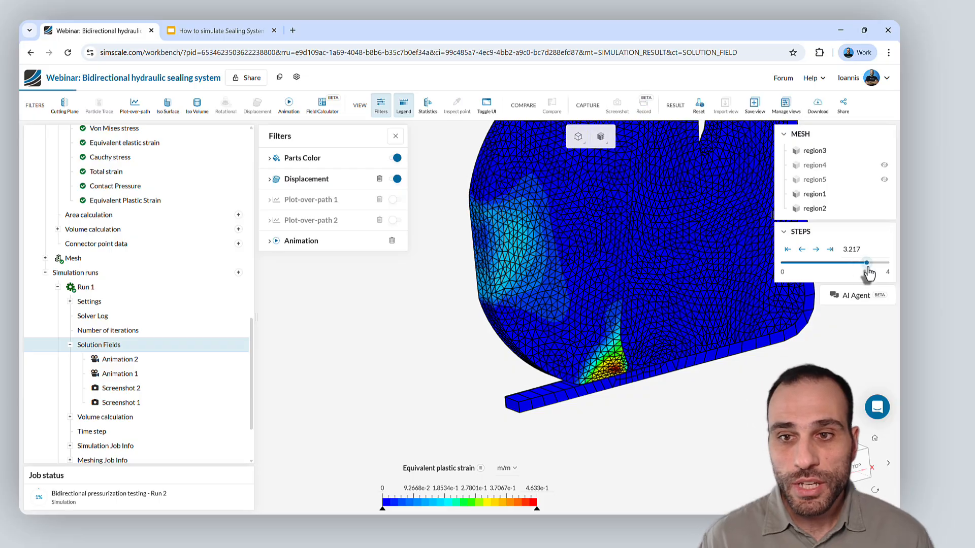
{"action": "left_click_drag", "start_coordinate": [868, 268], "coordinate": [890, 269]}
{"action": "scroll", "coordinate": [482, 325], "scroll_direction": "up", "scroll_amount": 3}
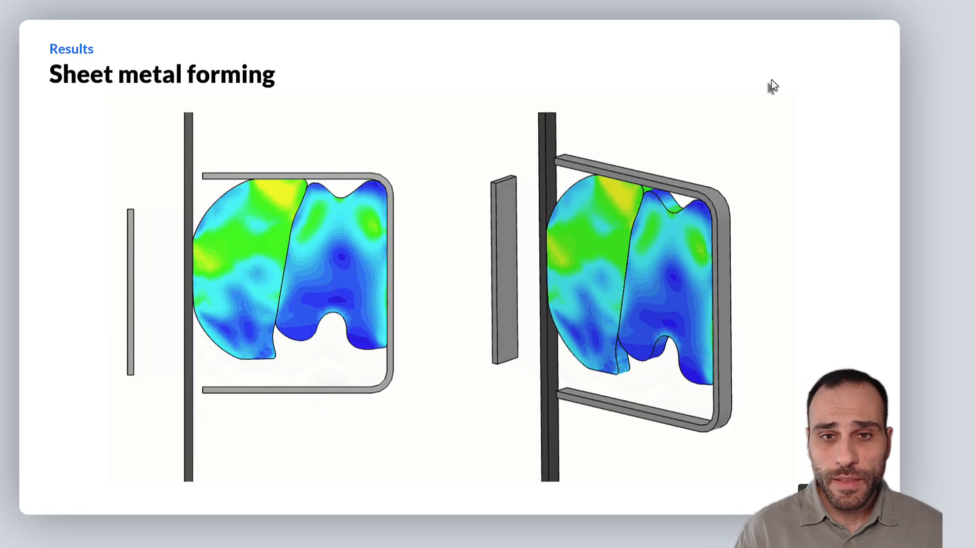
{"action": "key", "text": "Right"}
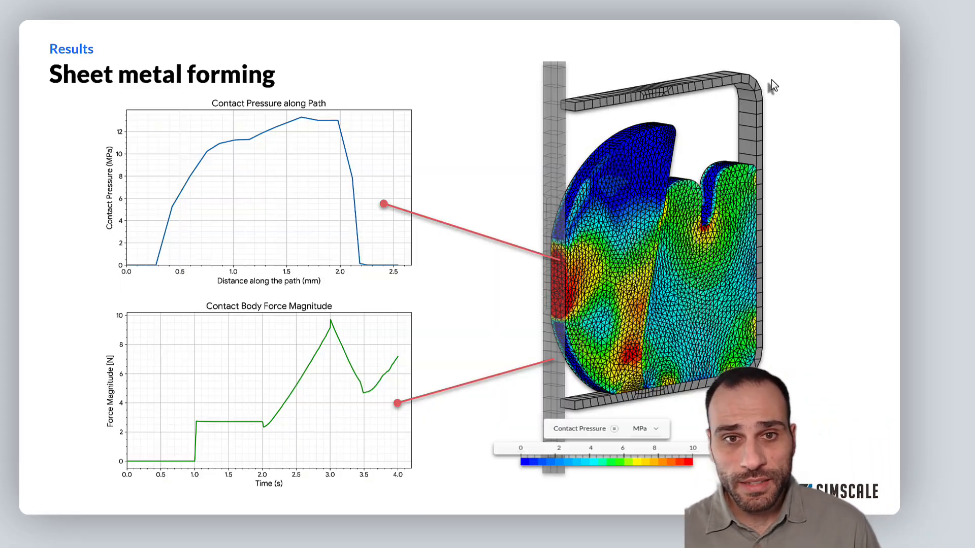